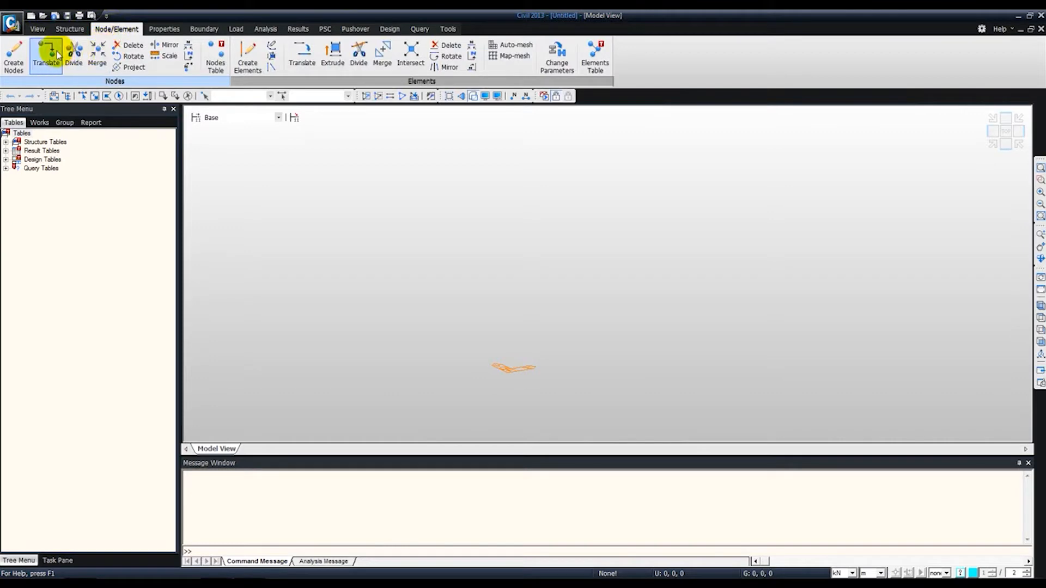
click(160, 32)
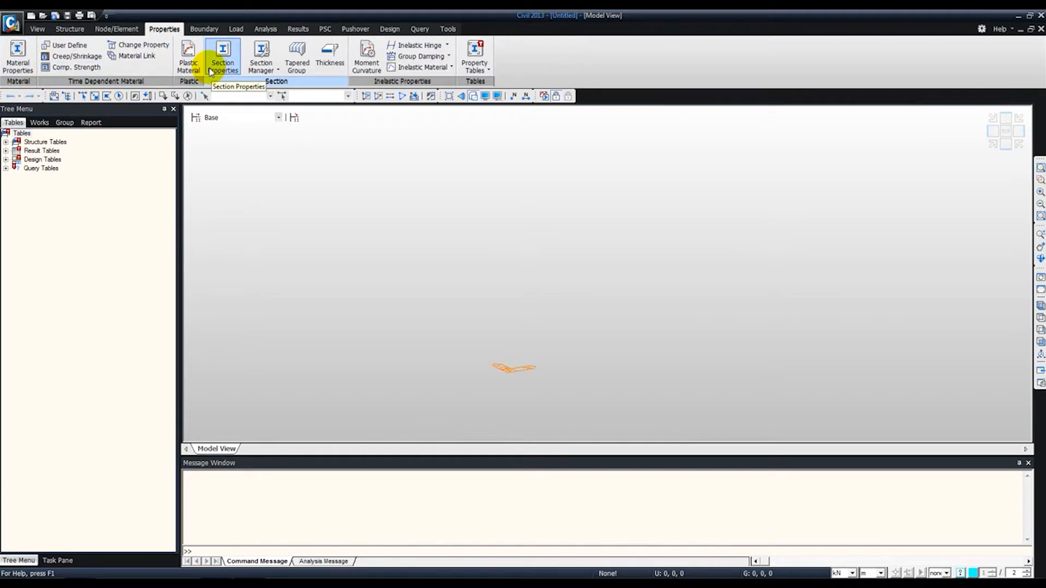
click(206, 33)
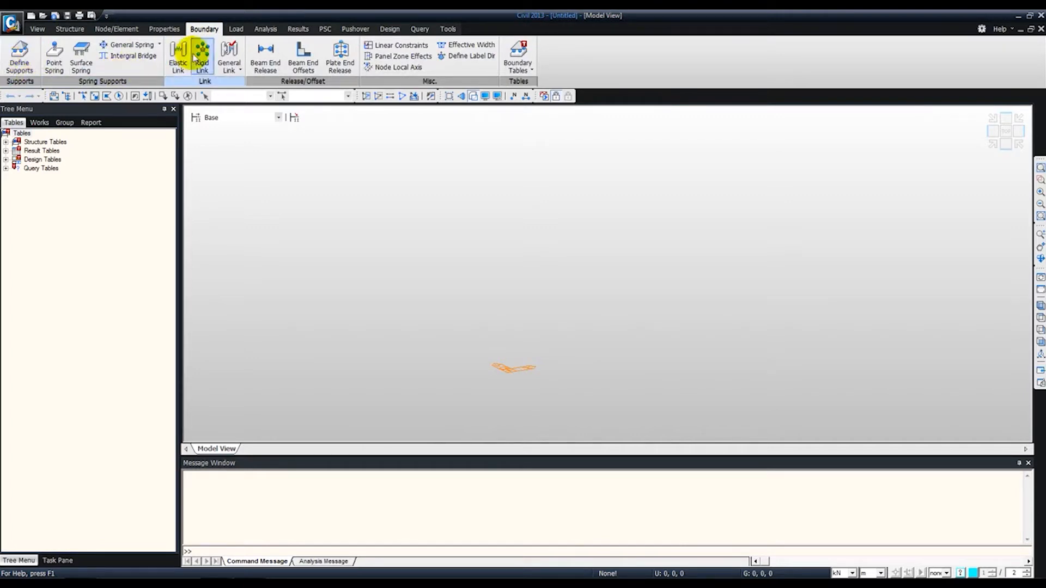
click(235, 30)
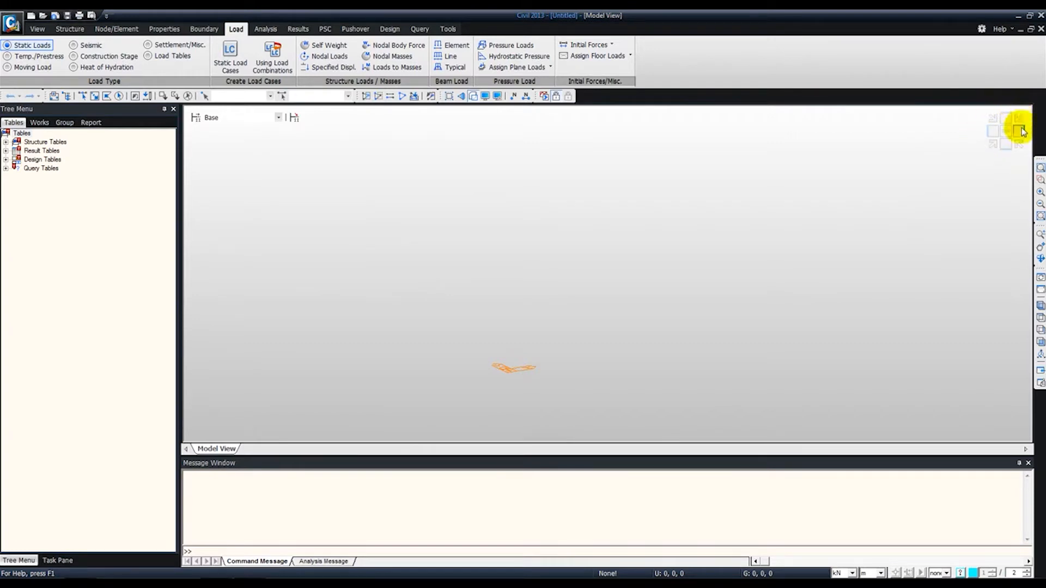
Step: Orient the model view to the top view and display the Works tree
click(996, 134)
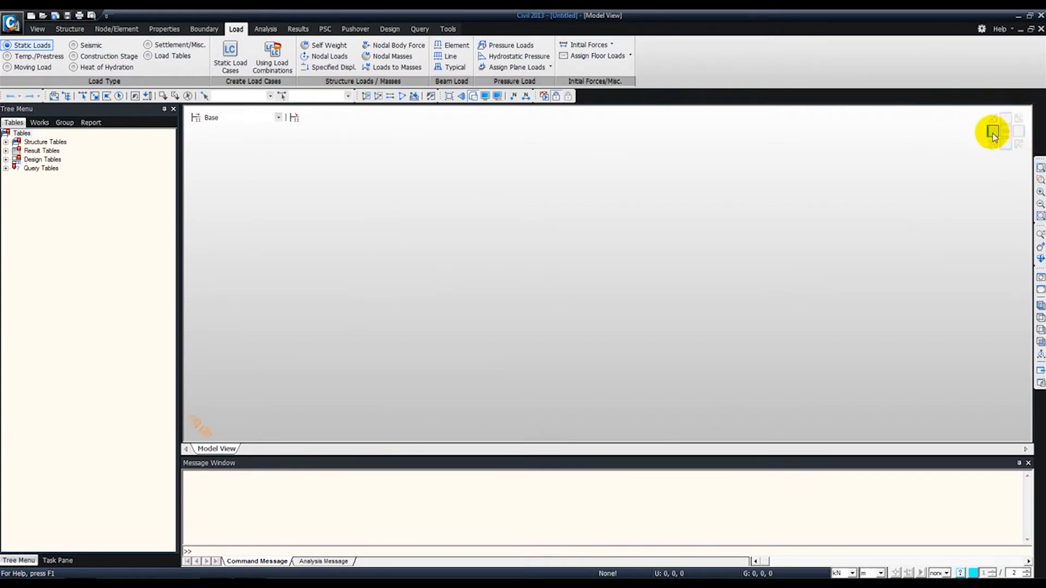
click(993, 146)
click(1004, 130)
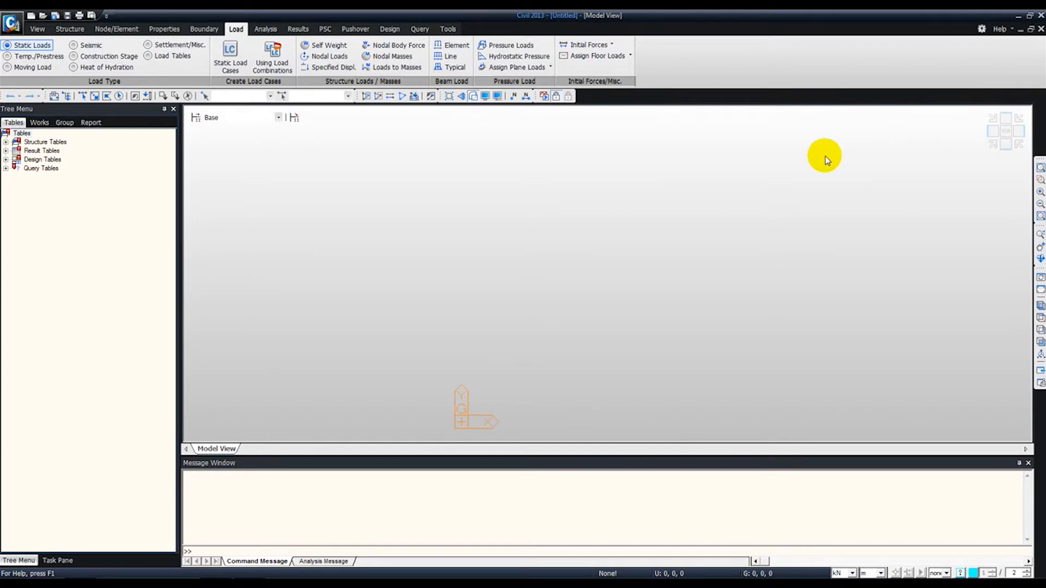
click(41, 122)
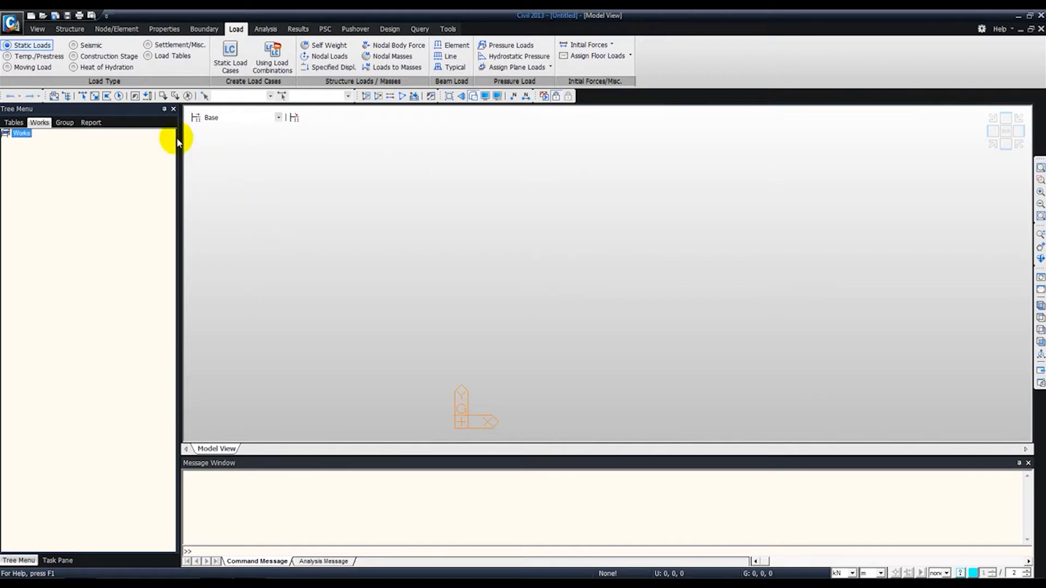
Step: Set the structure type to X-Z Plane
click(68, 30)
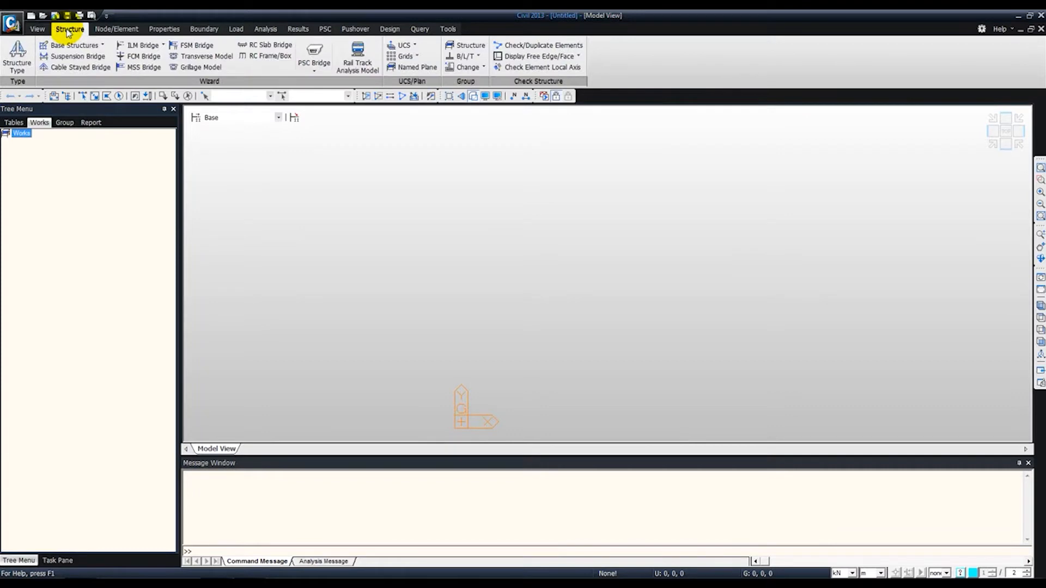
click(17, 61)
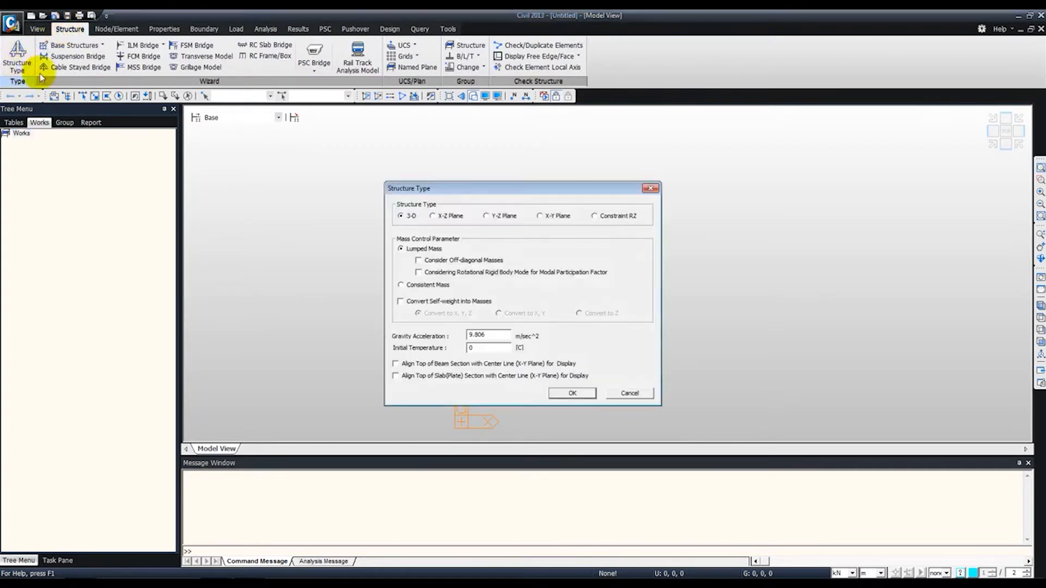
click(433, 216)
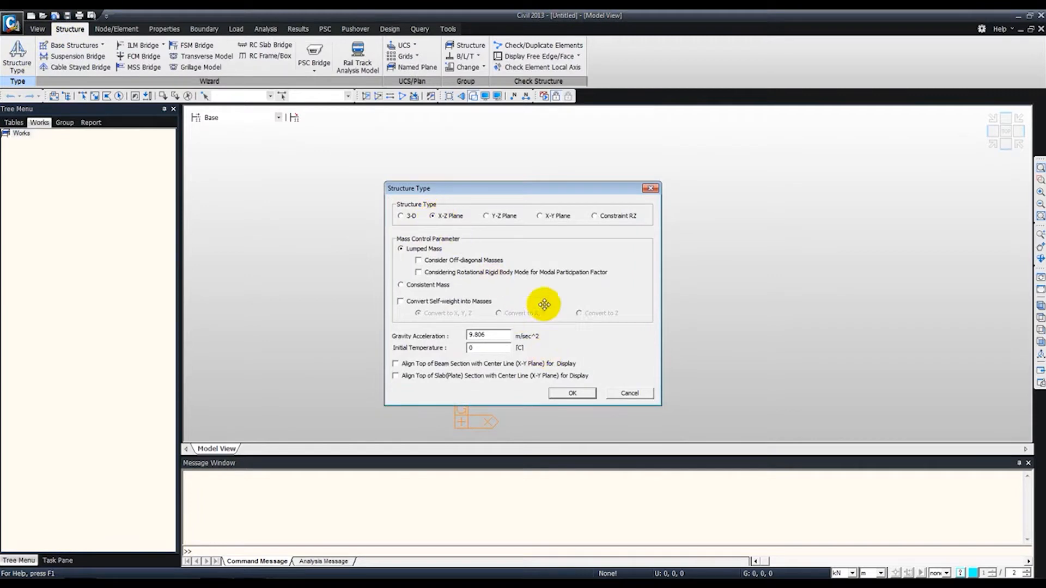
drag(482, 190, 163, 124)
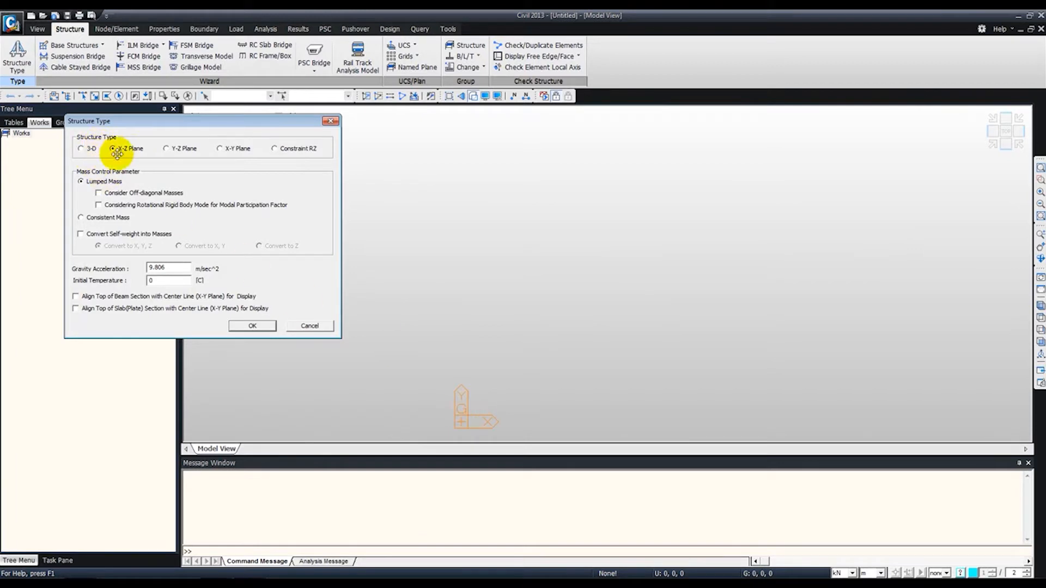
click(254, 326)
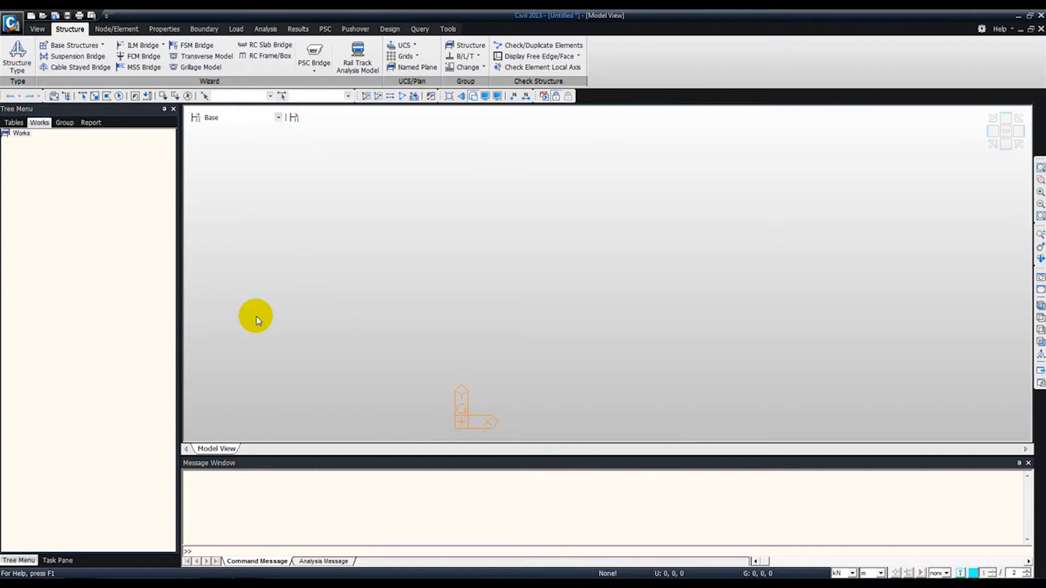
Step: Switch to the beam analysis PDF in Adobe Acrobat and examine the beam figure's spans, supports and loads, and return to Civil
key(alt+Tab)
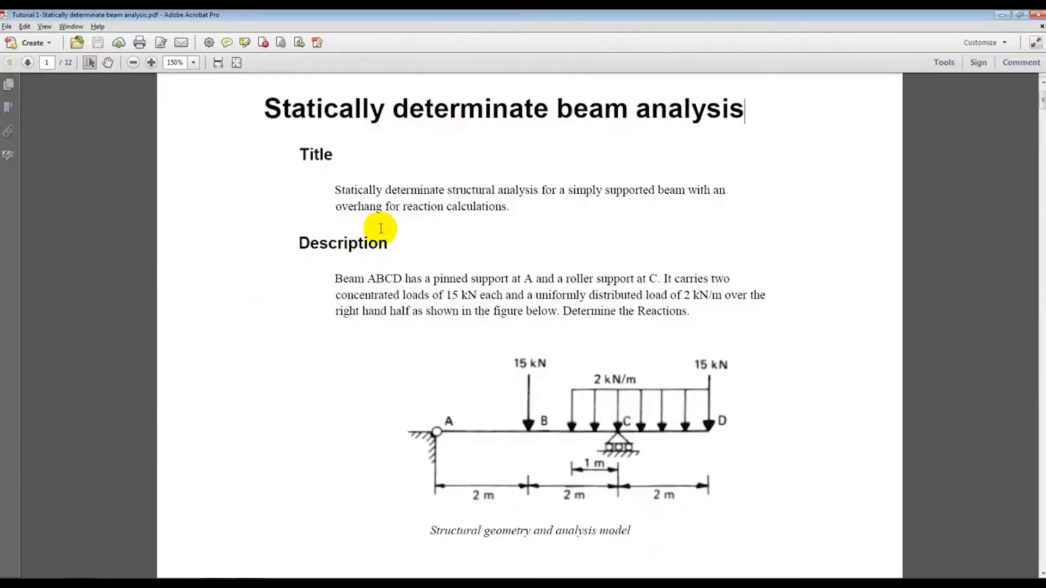
ctrl+scroll(589, 417, up, 2)
scroll(588, 415, down, 4)
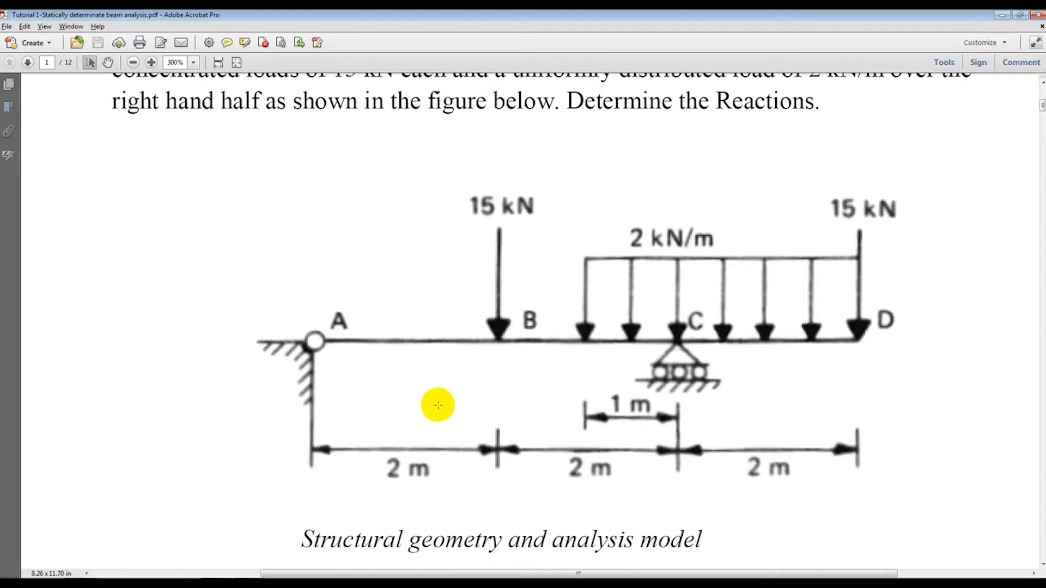
key(alt+Tab)
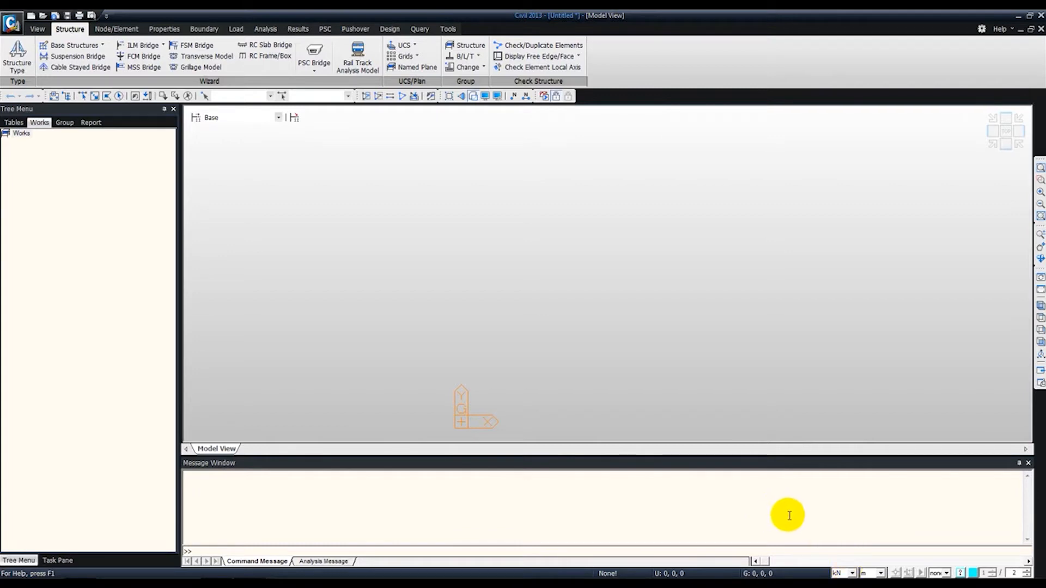
Step: Set the force unit to kN and the length unit to m, and check them in the Unit System settings
click(852, 573)
click(837, 549)
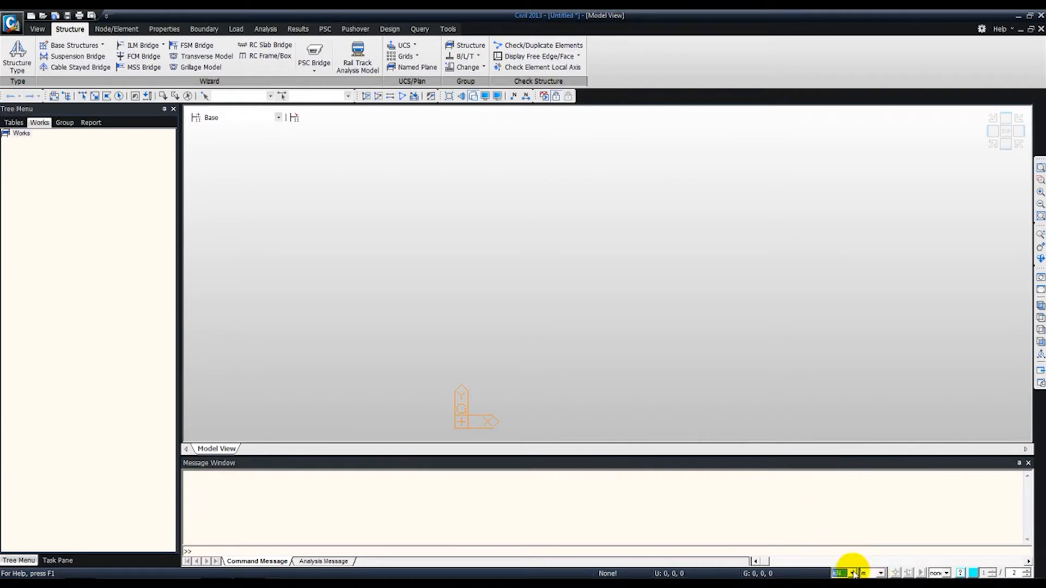
click(881, 573)
click(870, 556)
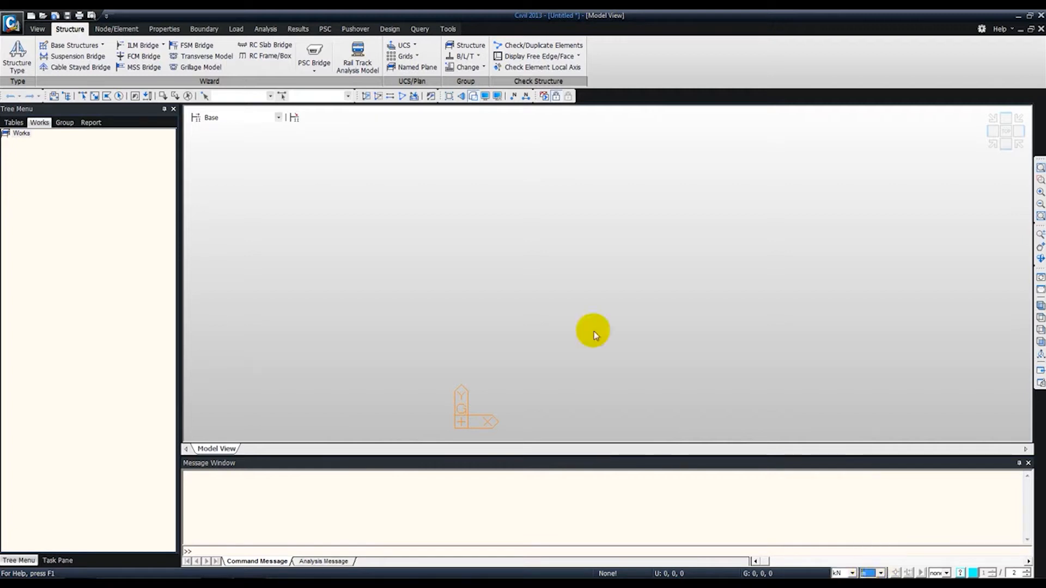
click(448, 29)
click(14, 59)
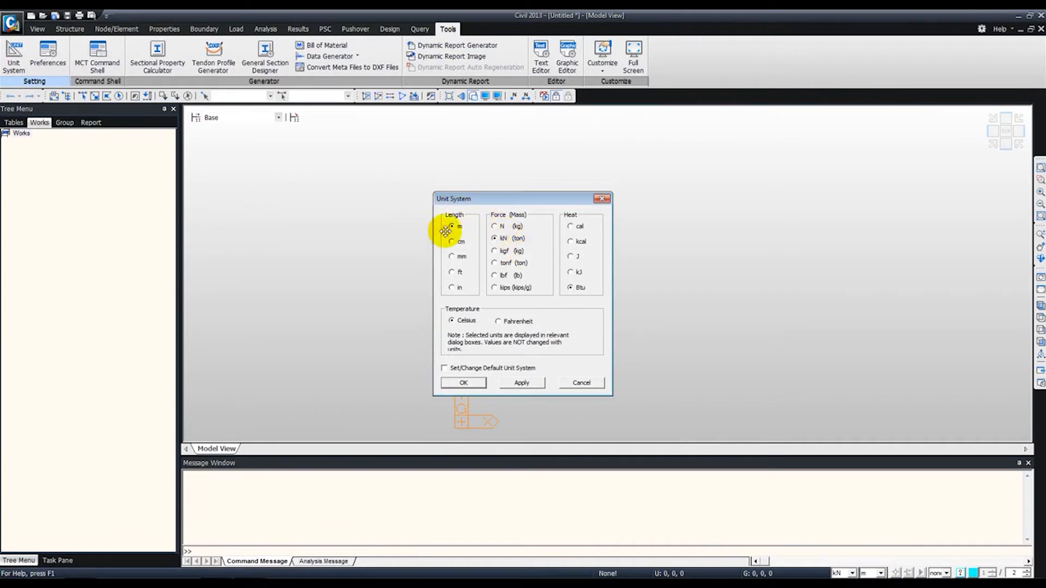
click(581, 381)
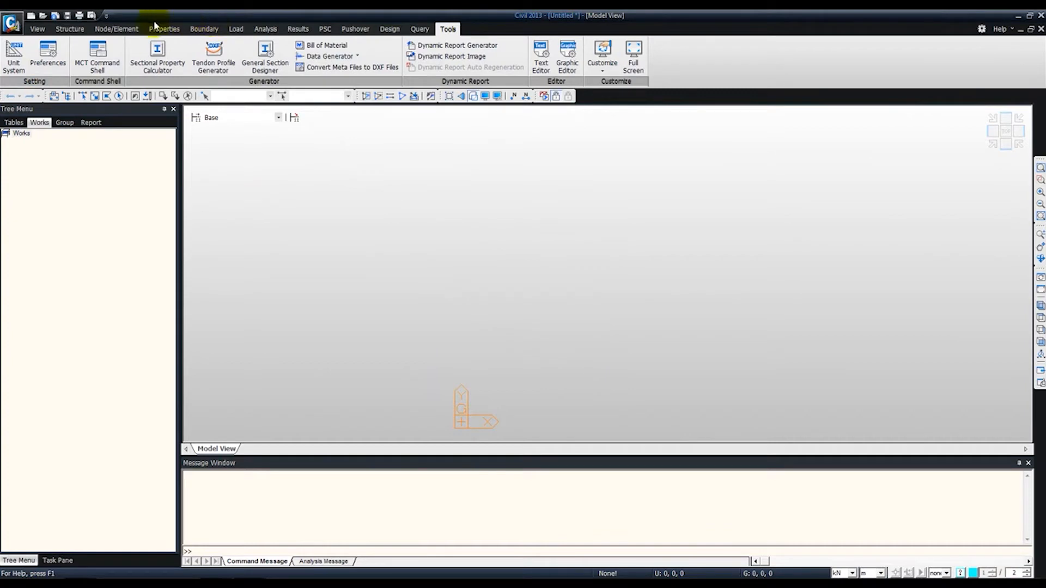
click(71, 29)
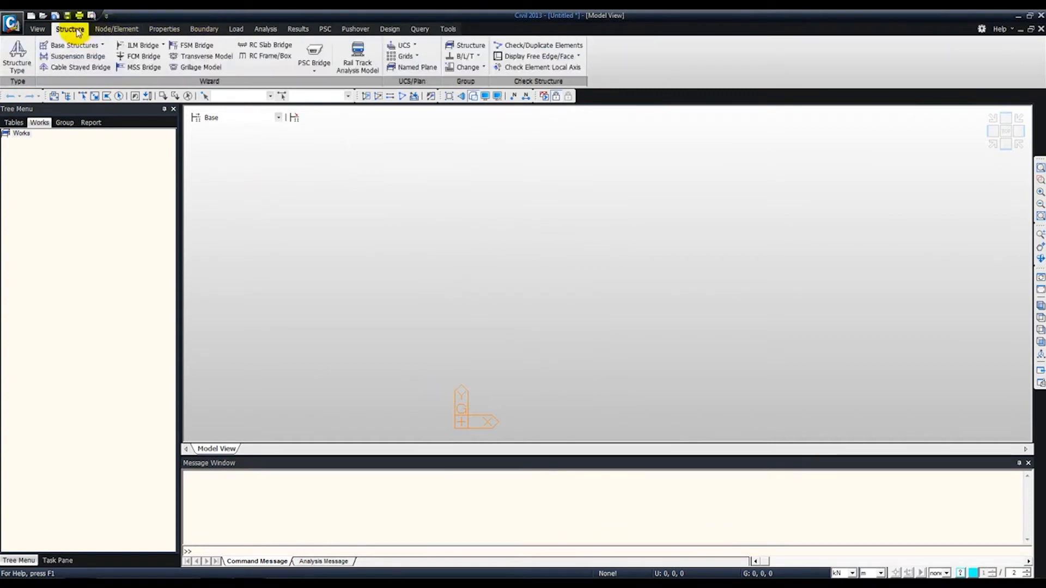
click(89, 49)
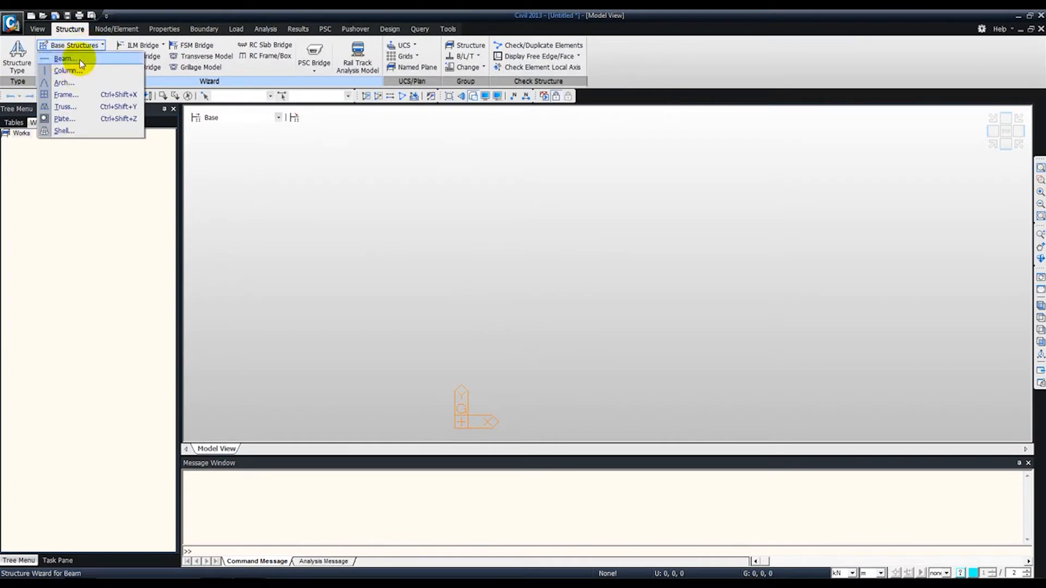
click(81, 60)
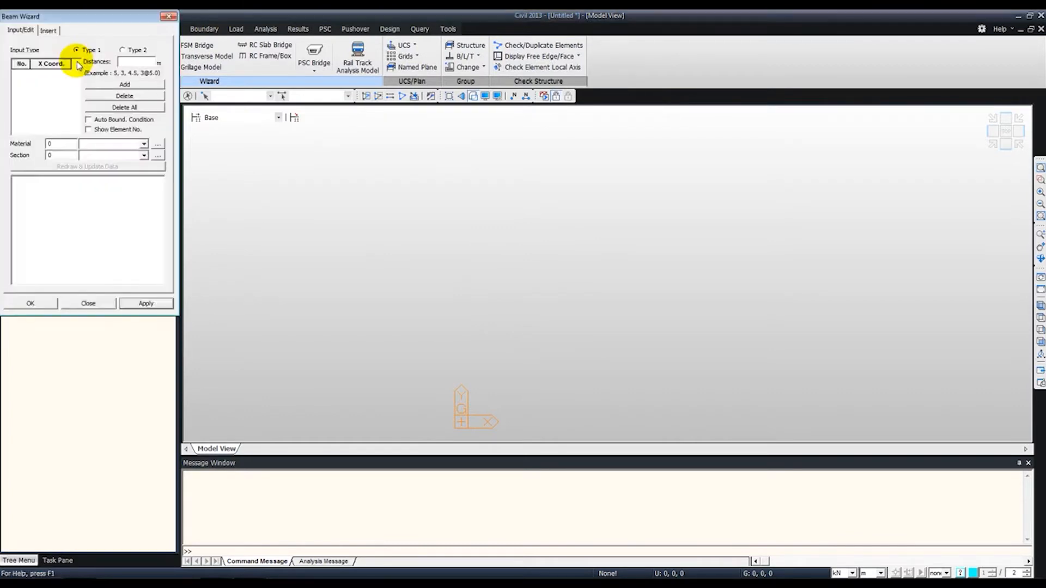
click(125, 62)
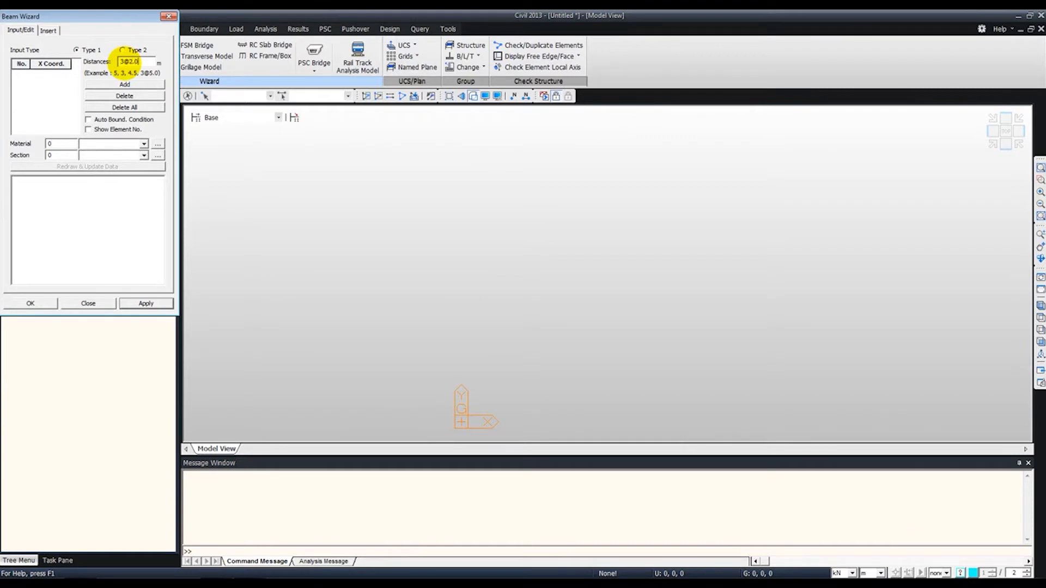
click(124, 84)
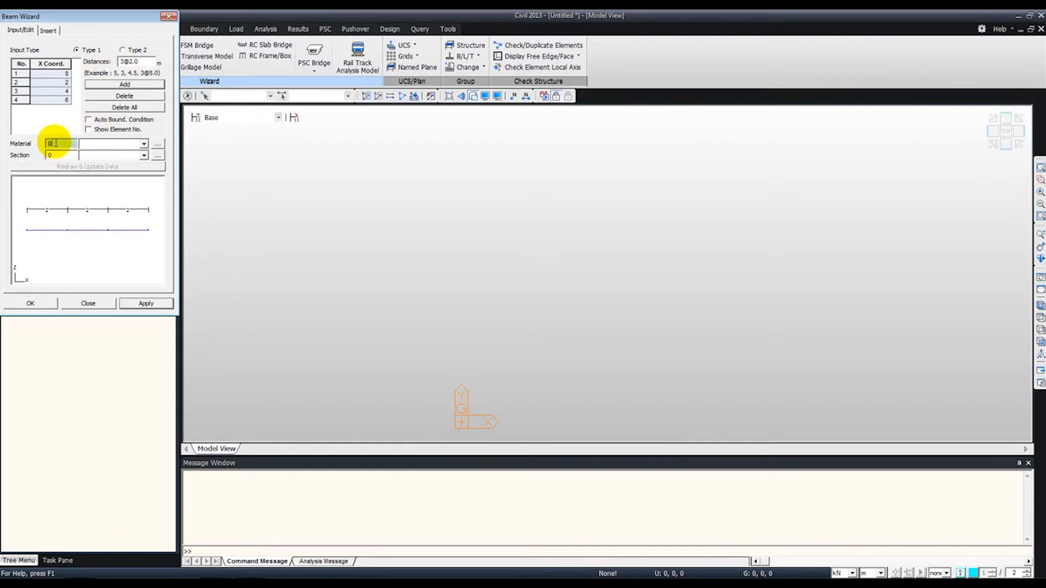
Step: Assign material 1 and section 1 to the beam and generate it in the model
double_click(60, 144)
text(1)
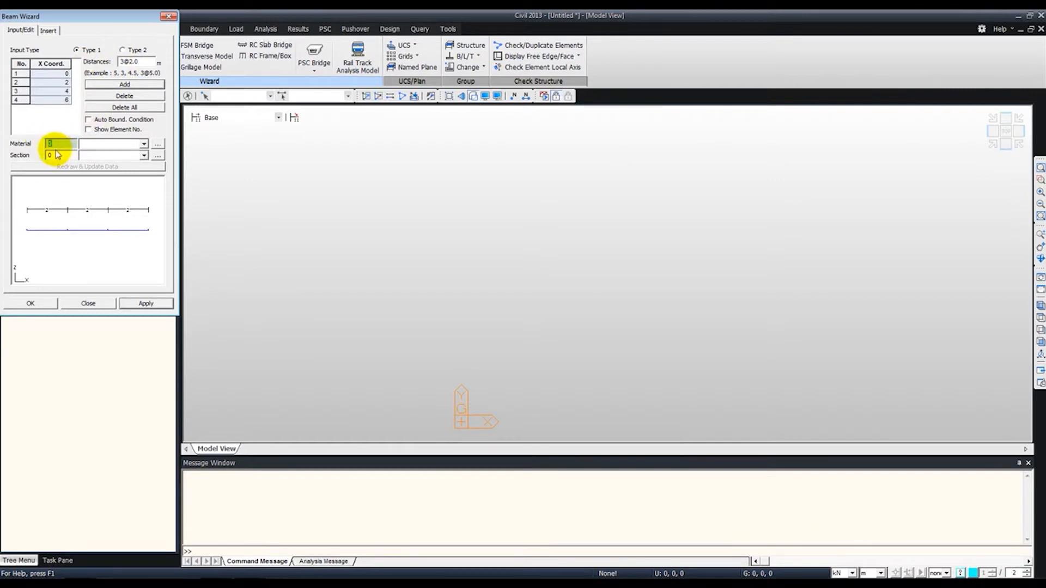
text(1)
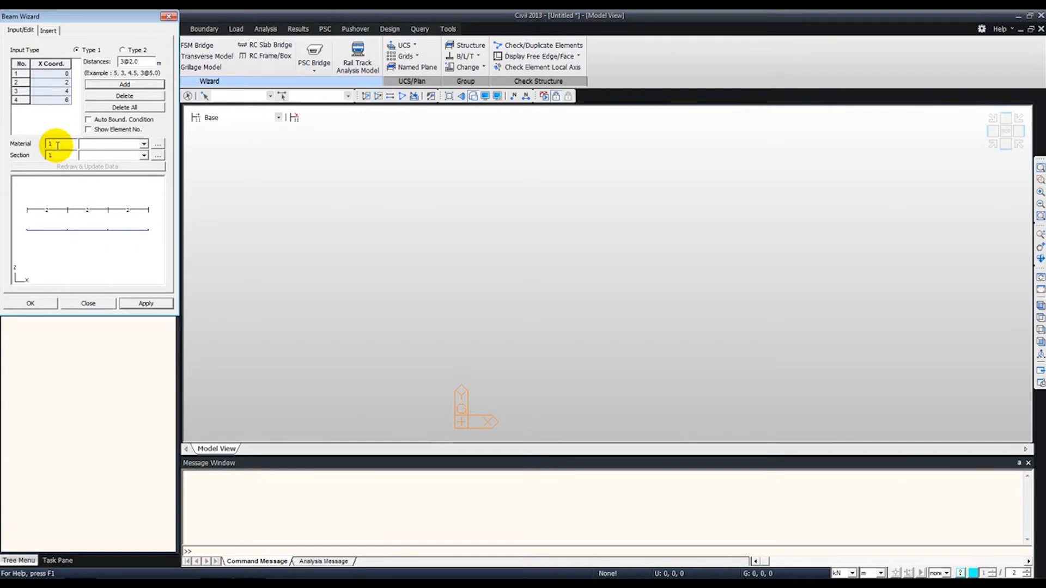
click(58, 145)
click(29, 309)
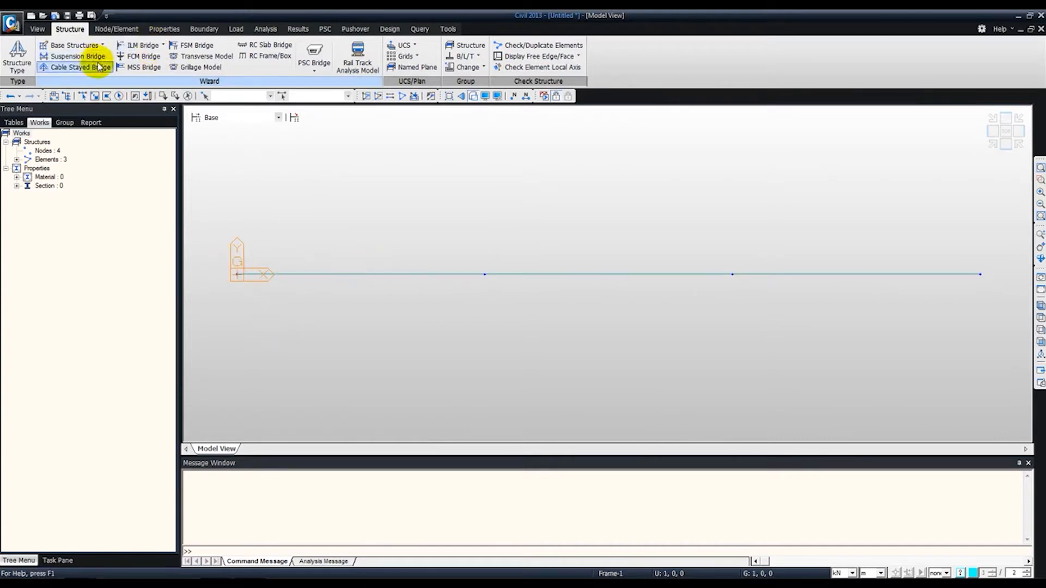
Step: Open the material properties and start adding a new material
click(164, 28)
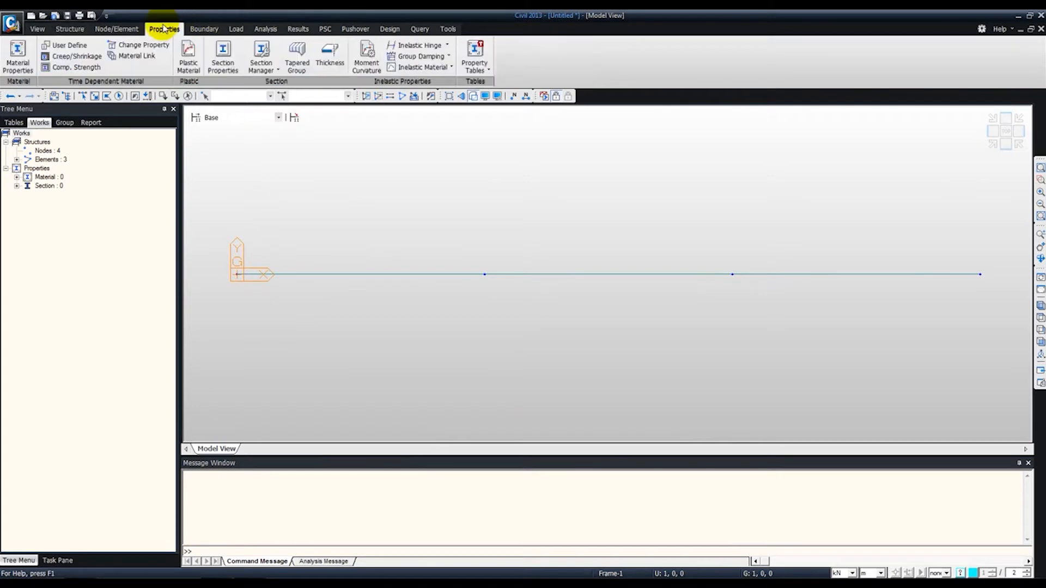
click(12, 55)
drag(196, 19, 323, 73)
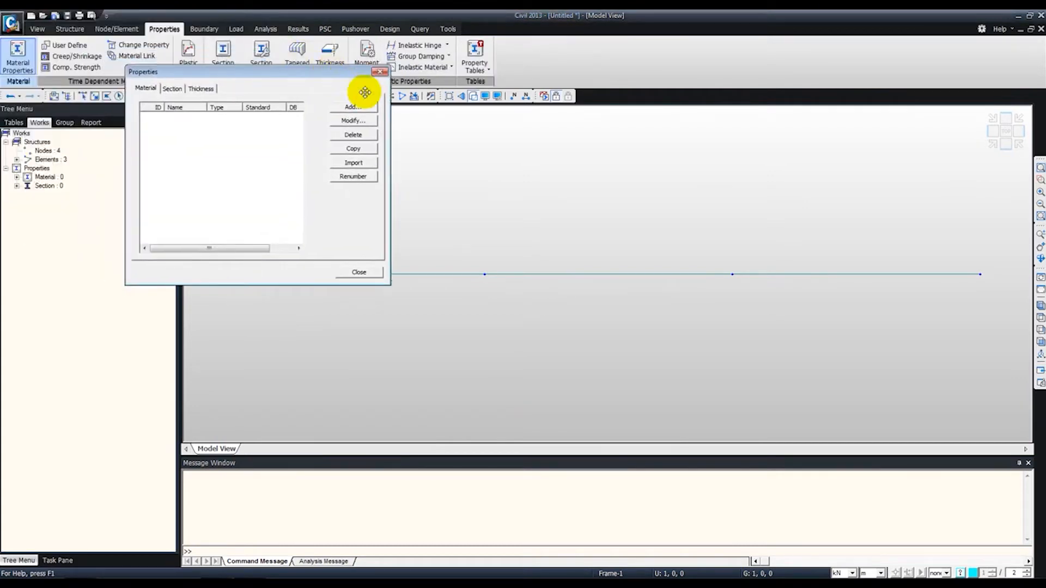
click(365, 106)
click(591, 45)
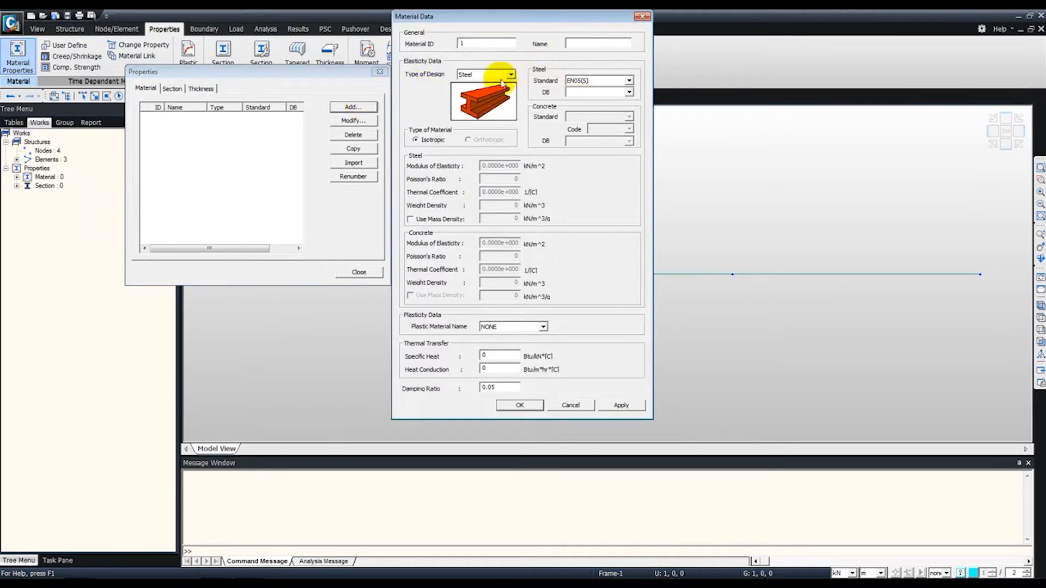
click(629, 82)
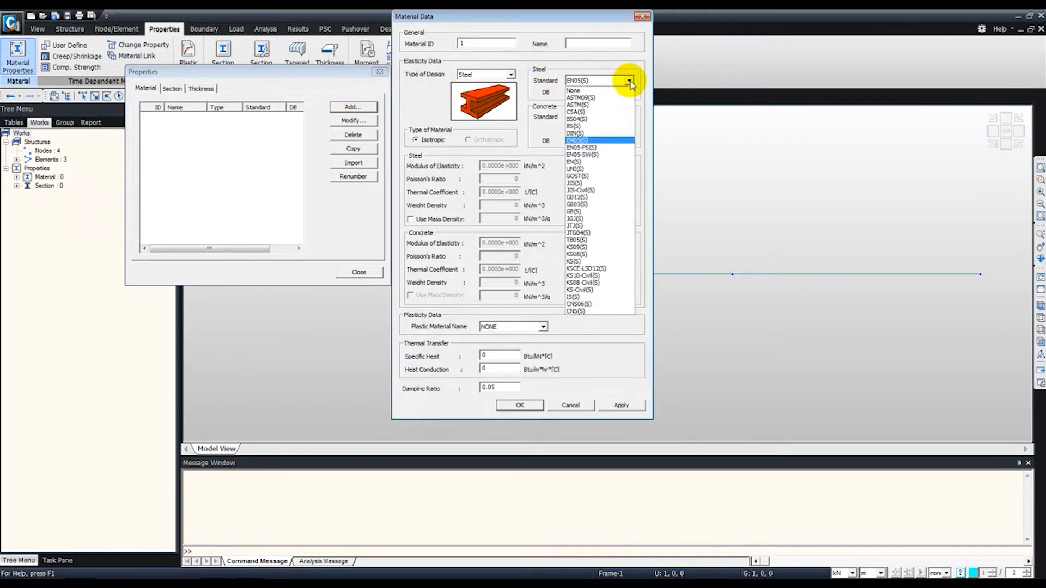
click(610, 138)
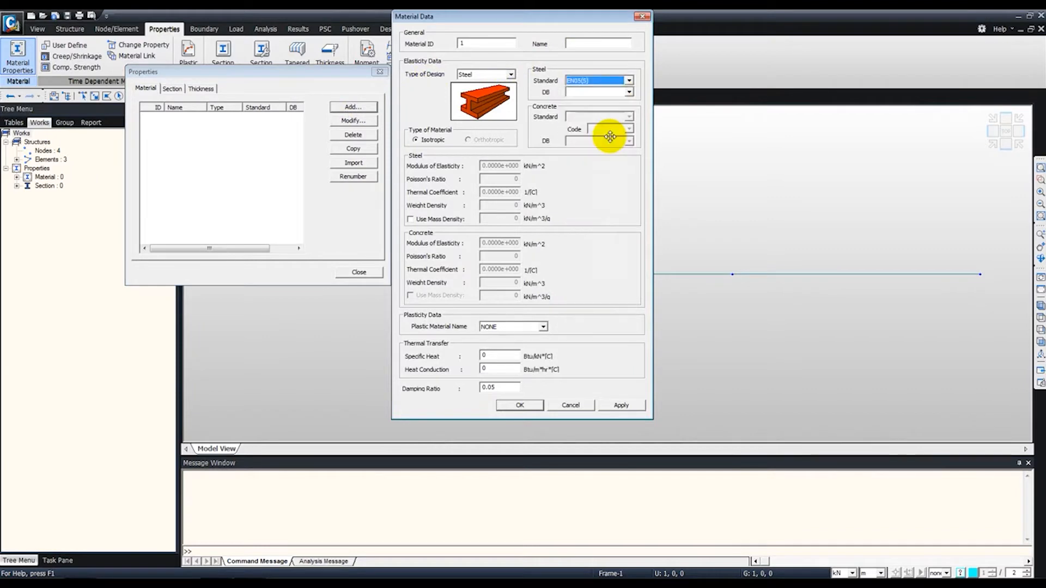
click(628, 92)
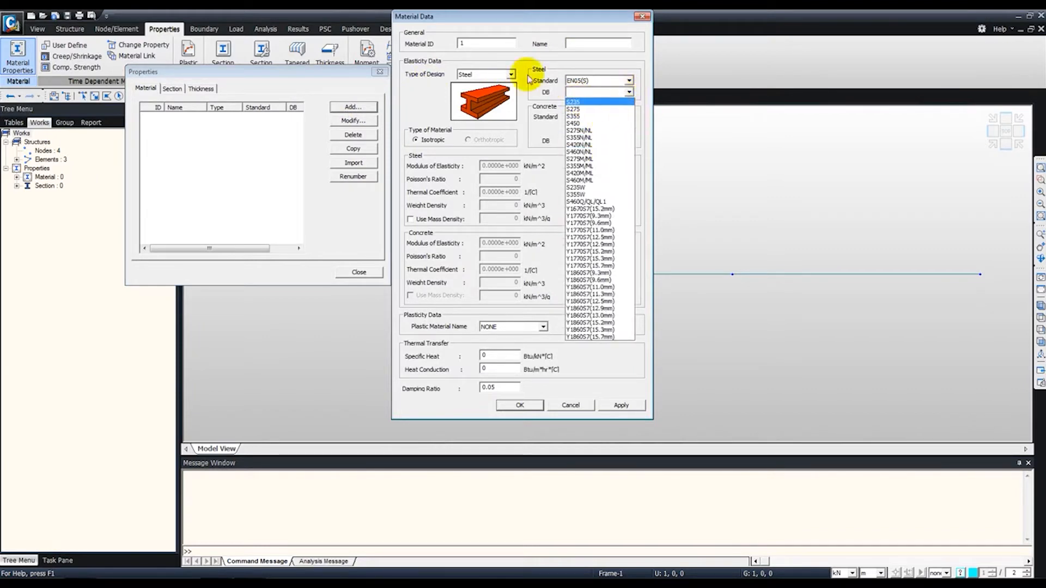
click(511, 53)
Step: Define the material as User Defined, named Material 1, with a modulus of elasticity of 2e+008 kN/m^2, and close the properties
click(501, 74)
click(475, 106)
drag(501, 166, 463, 165)
text(2)
key(BackSpace)
text(8)
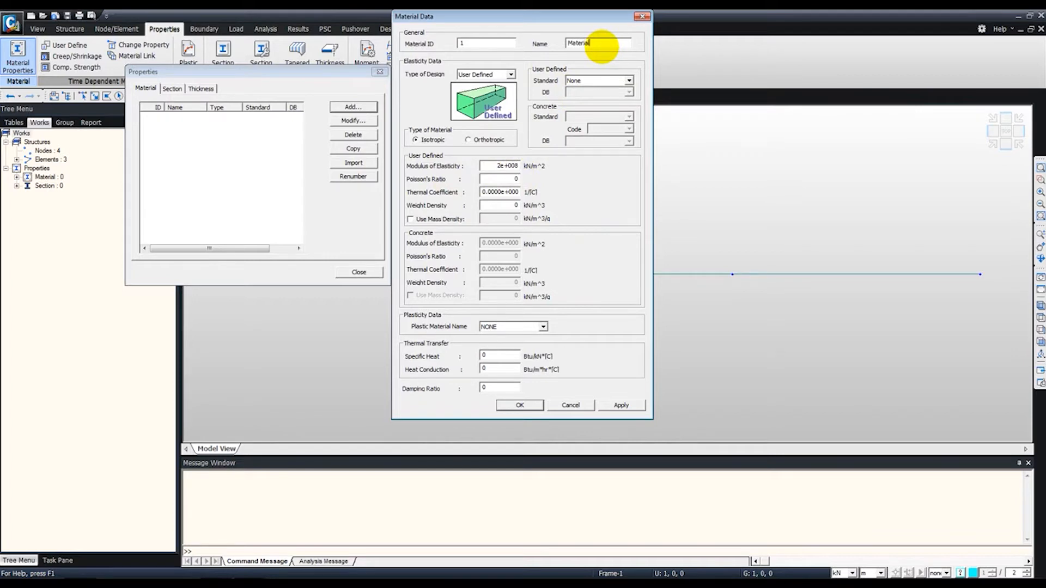
click(524, 406)
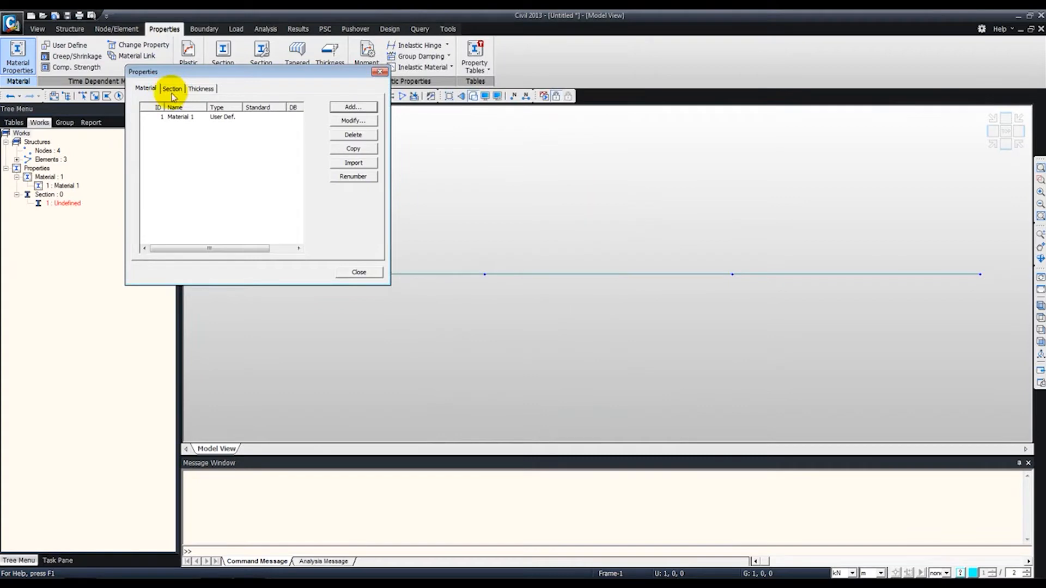
click(359, 271)
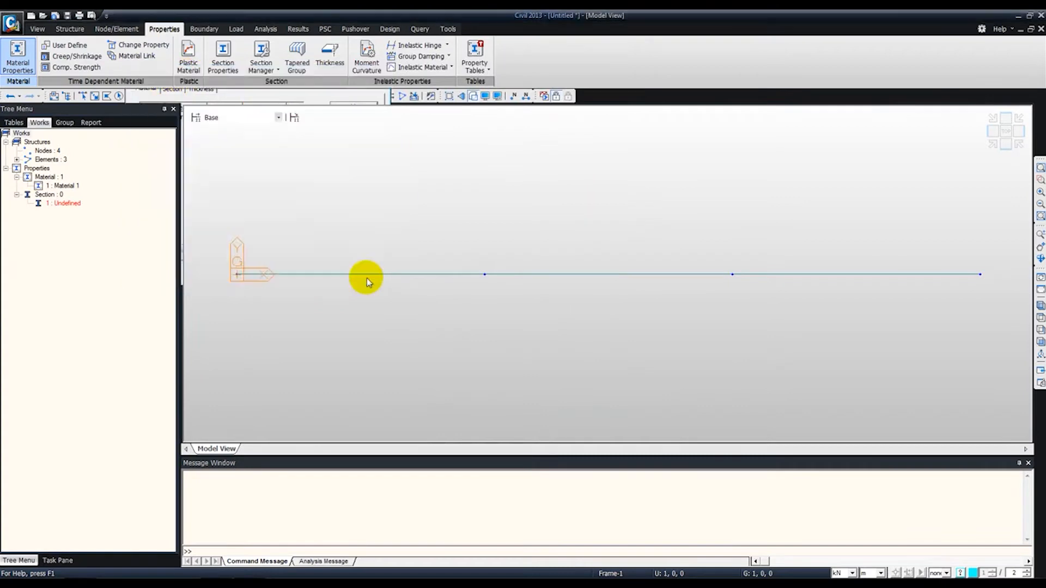
Step: Add a new user-defined section named Section with the Solid Rectangle shape
click(213, 48)
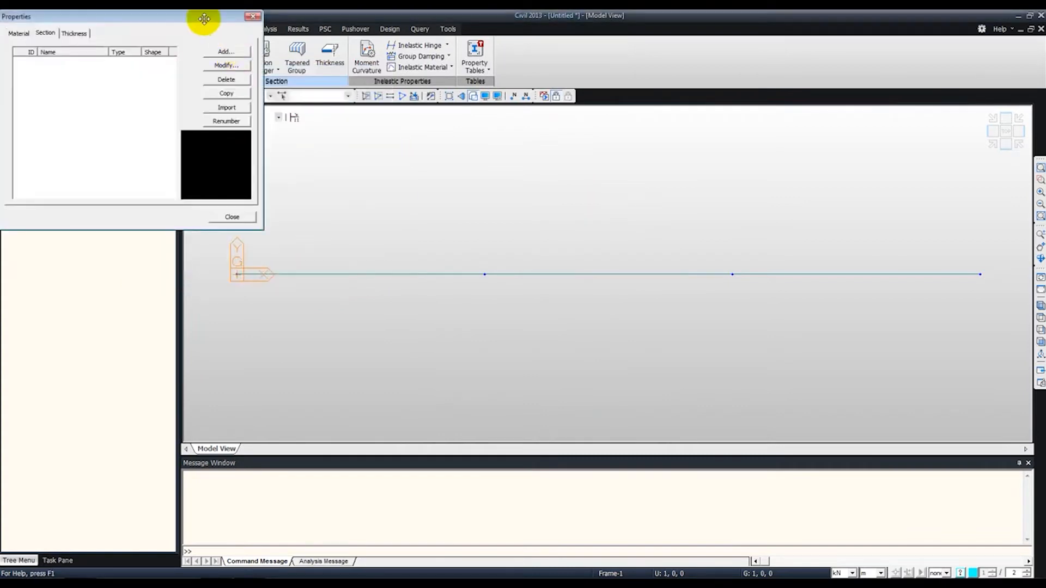
drag(231, 19, 376, 65)
click(374, 95)
drag(309, 228, 378, 96)
click(396, 133)
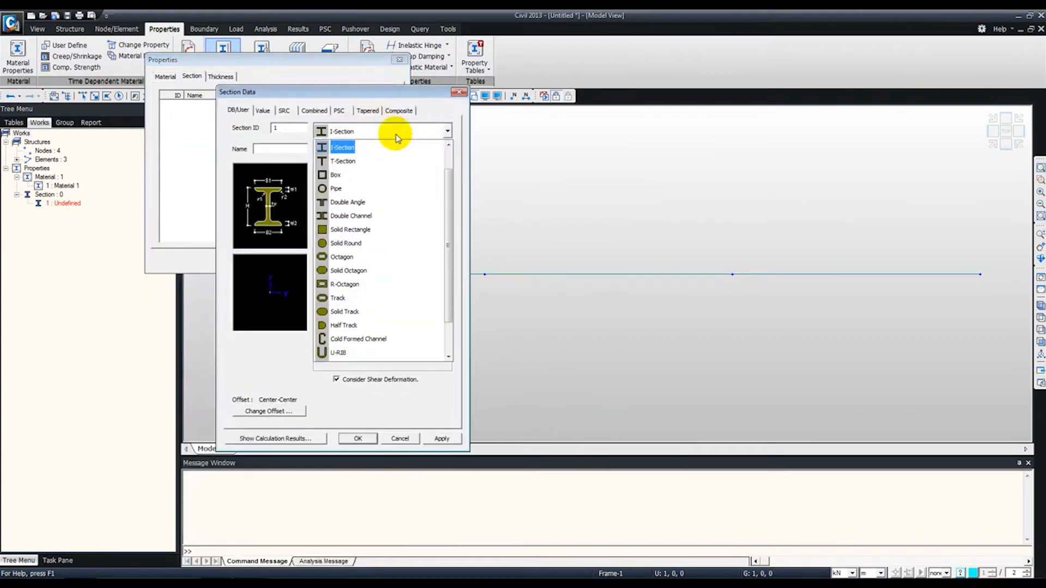
click(353, 237)
click(264, 151)
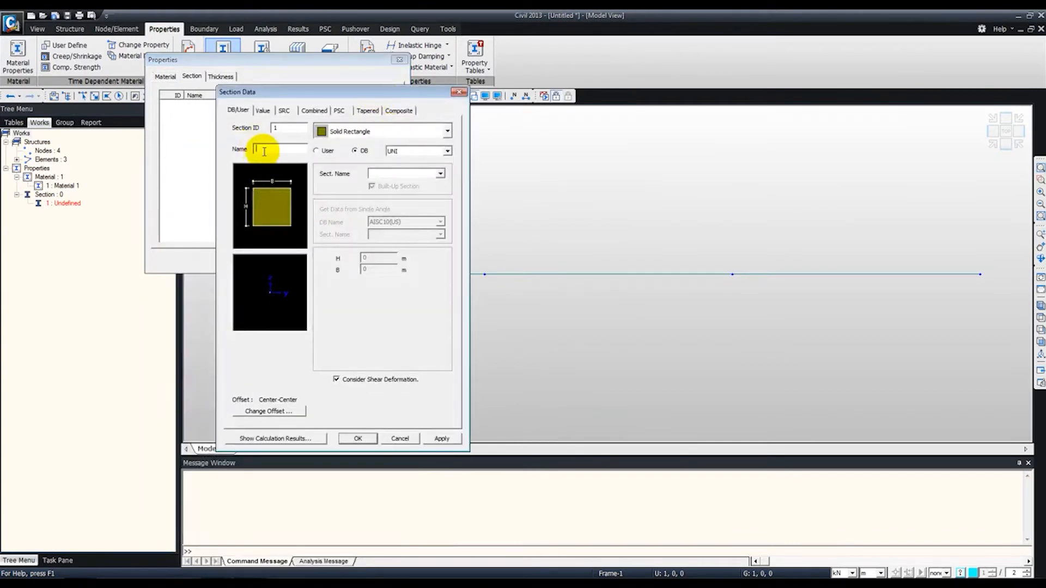
text(Section)
click(316, 151)
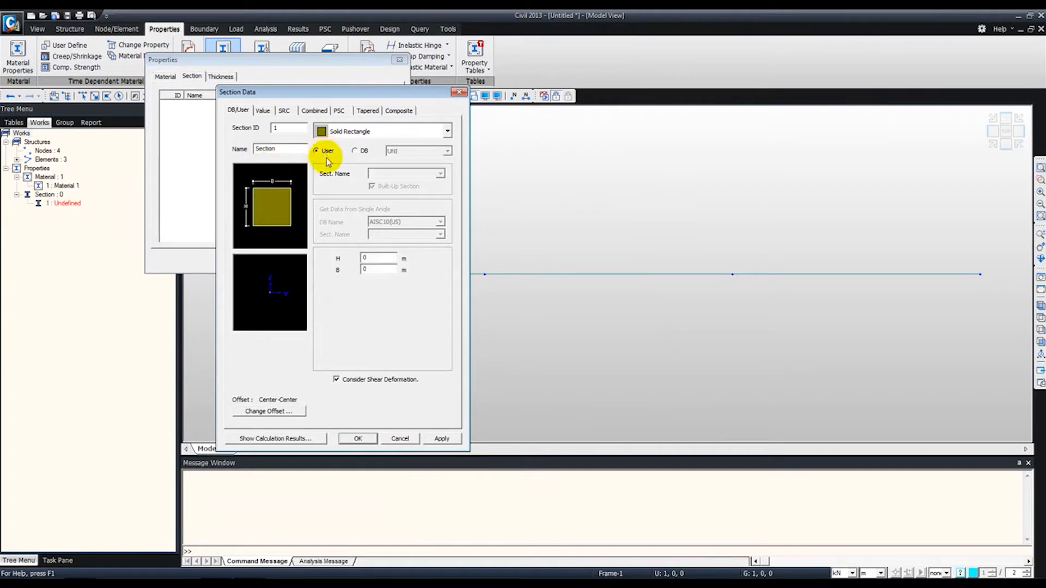
Step: Set the rectangular section's height H and width B to 0.5 m each
double_click(362, 258)
text(0.5)
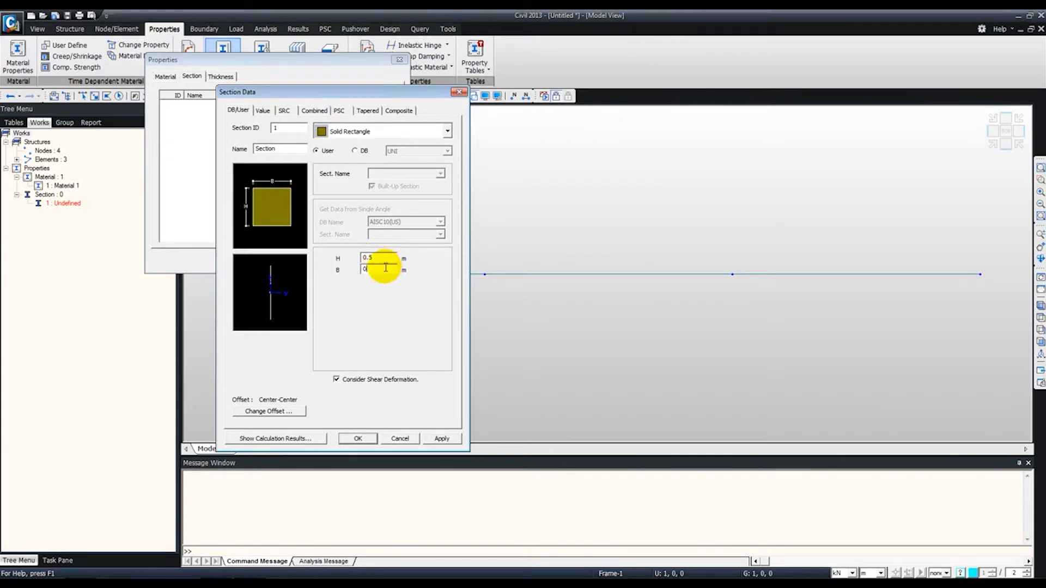
text(.45)
key(BackSpace)
key(BackSpace)
text(5)
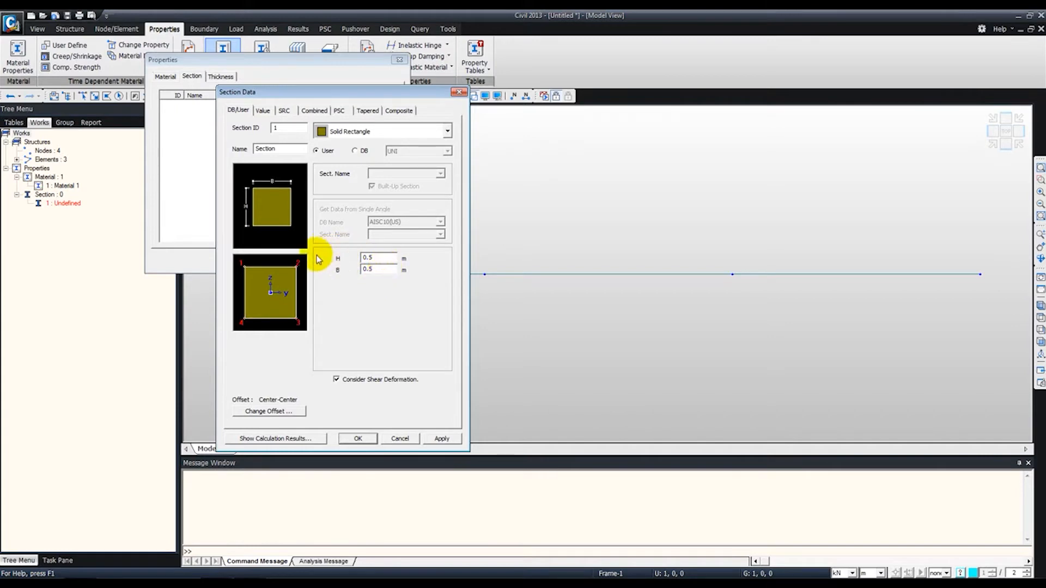
Step: Review the section's calculated properties, accept the section and close the properties list
click(277, 439)
drag(299, 136, 526, 134)
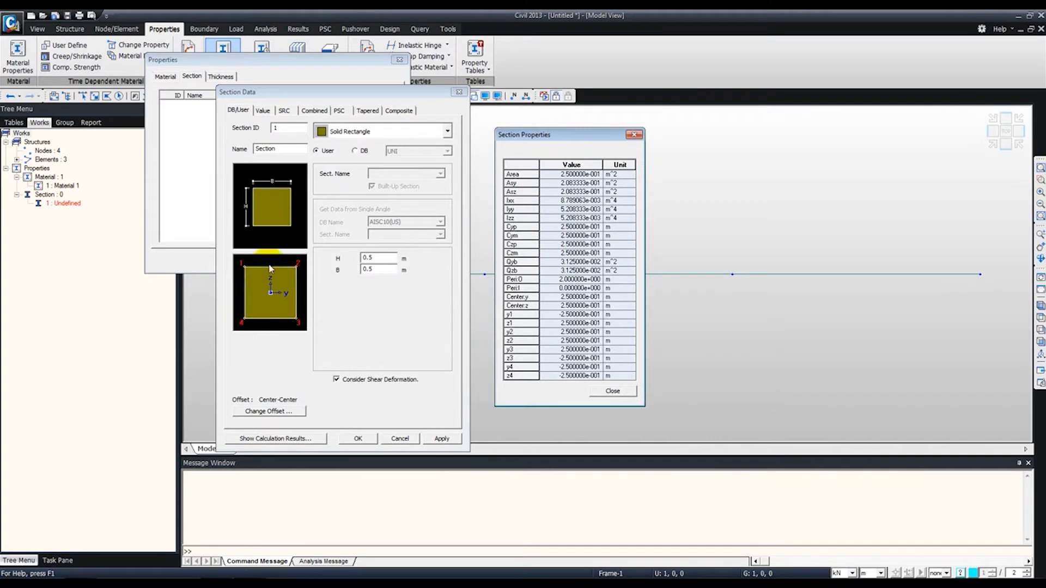
click(614, 394)
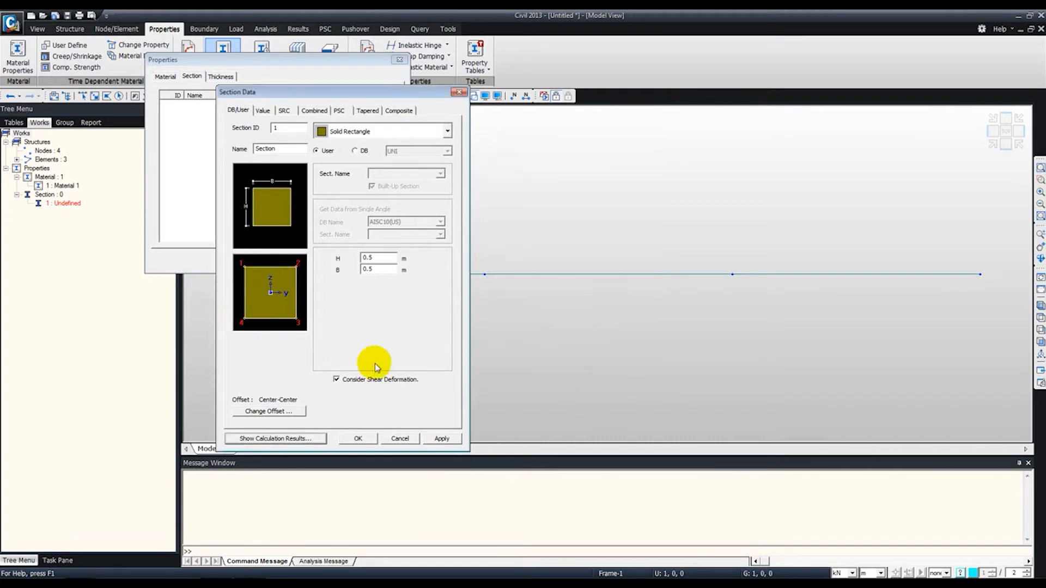
click(356, 438)
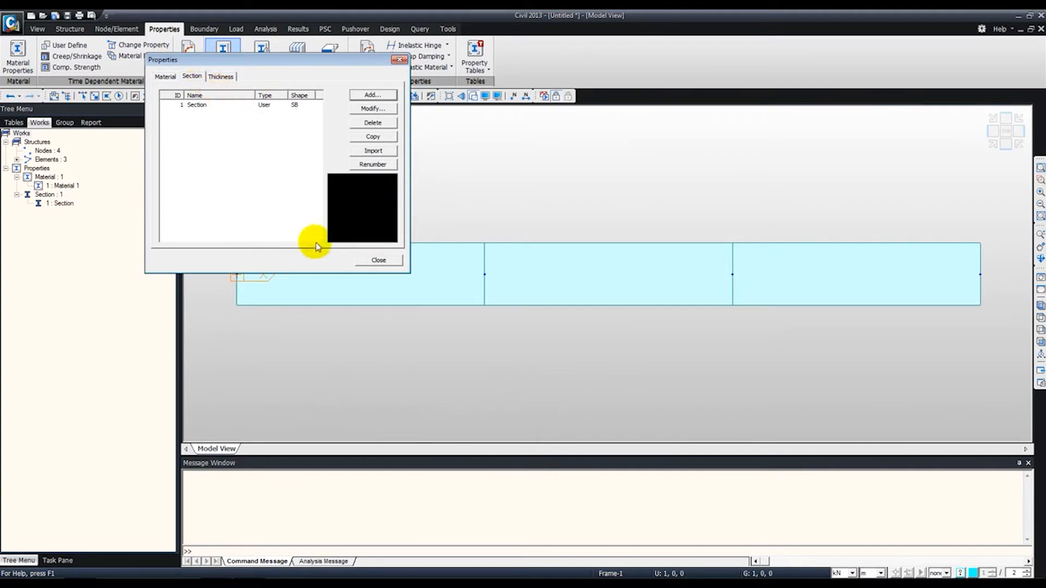
click(373, 260)
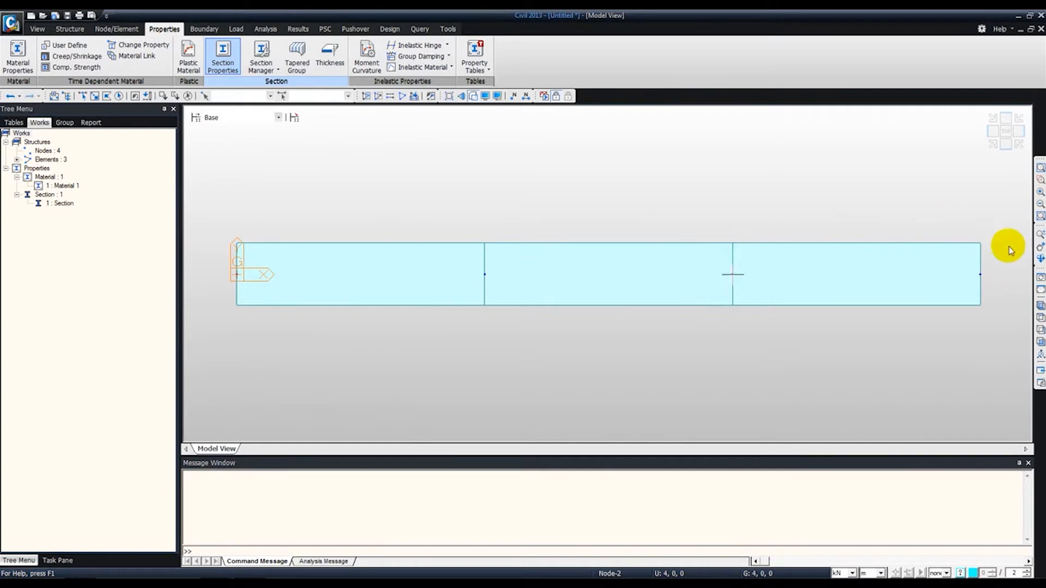
Step: Examine the beam in isometric view and the support conditions in the tutorial PDF's beam figure
click(993, 146)
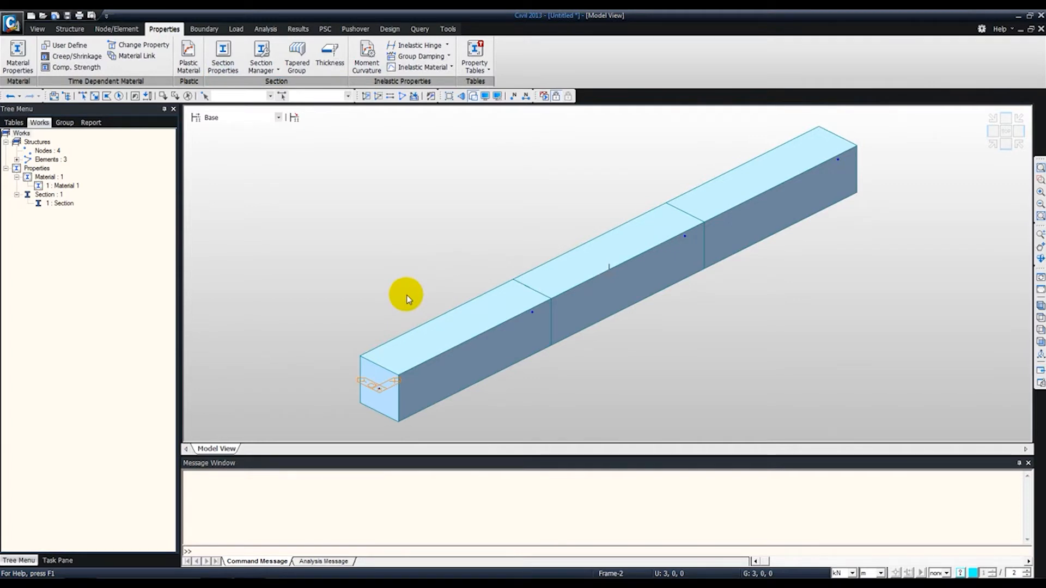
key(alt+Tab)
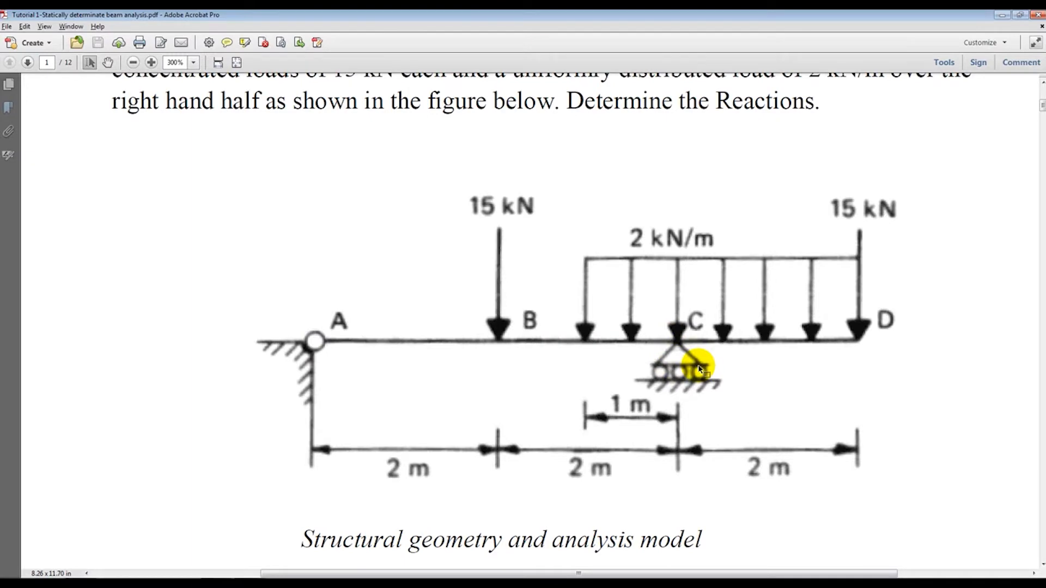
key(alt+Tab)
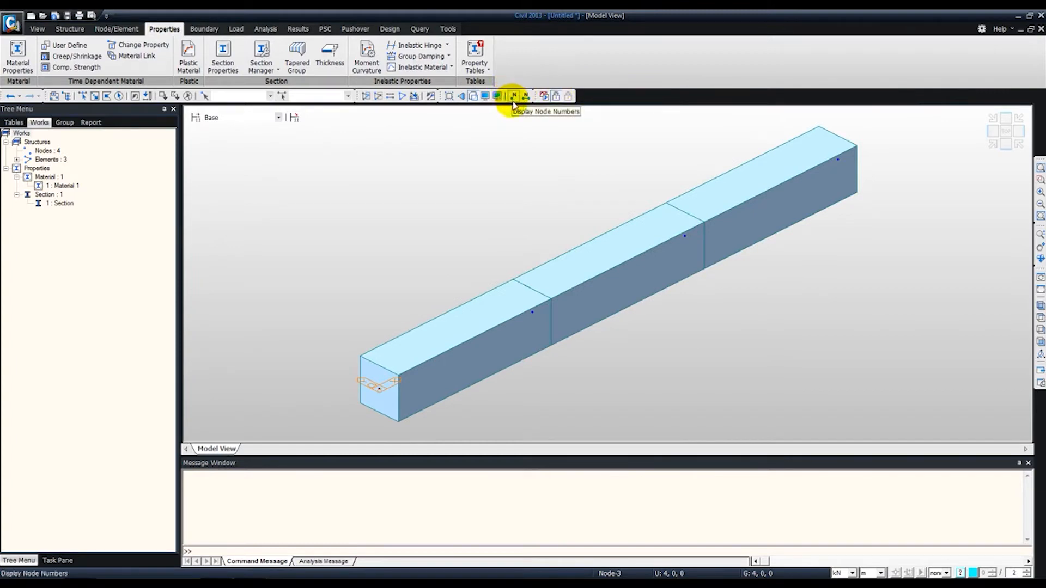
Step: Display the node numbers on the beam and set the model to the top view
click(513, 98)
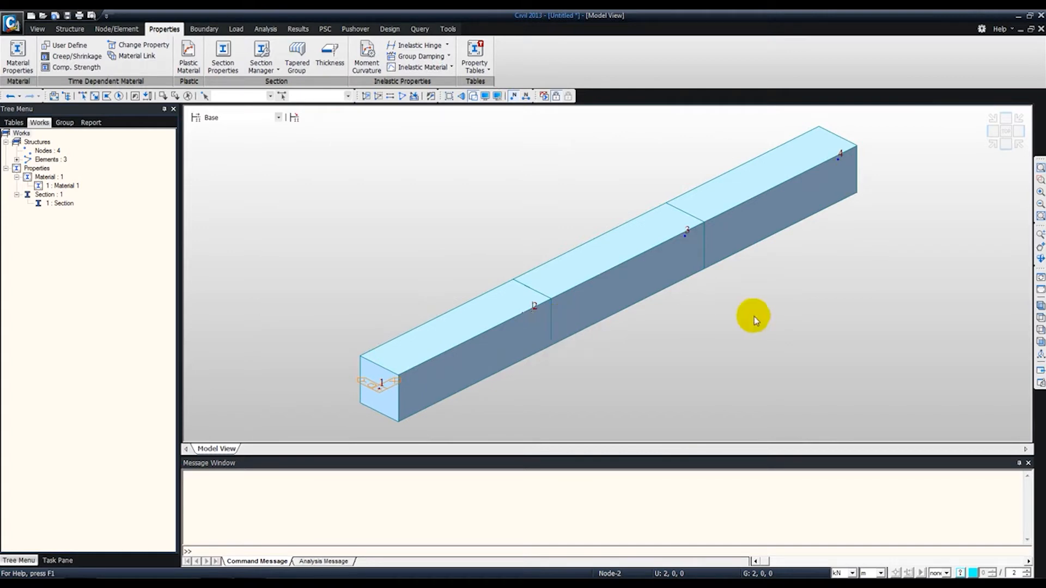
click(1038, 340)
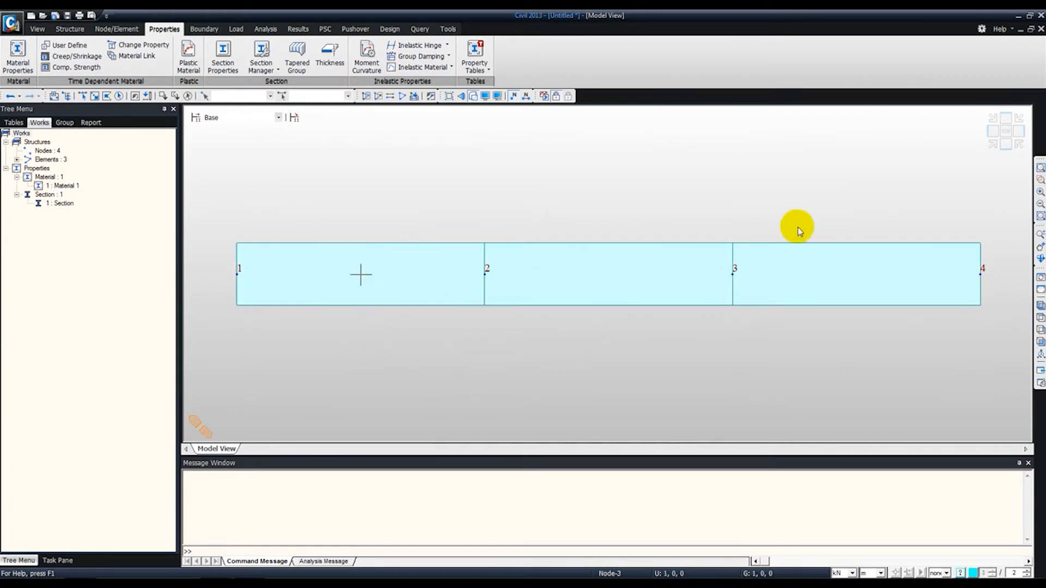
click(1004, 131)
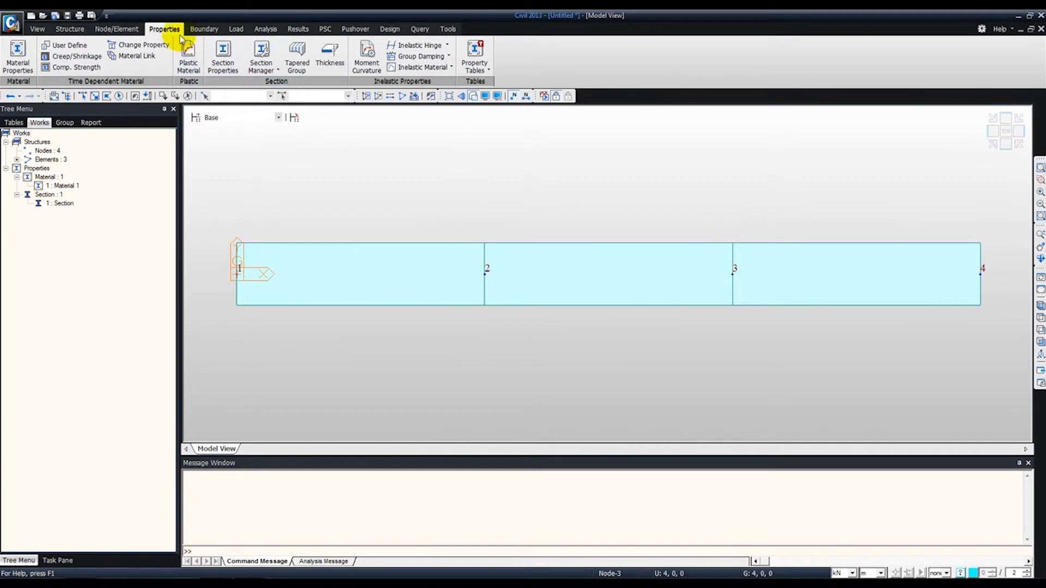
Step: Open the support definition and turn on the View Point display for the model view
click(203, 30)
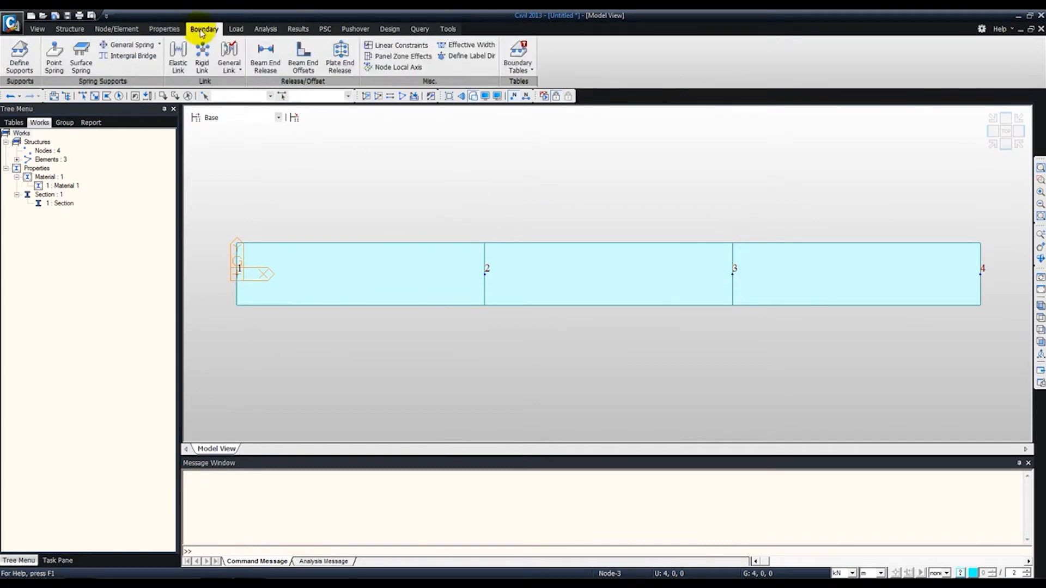
click(21, 57)
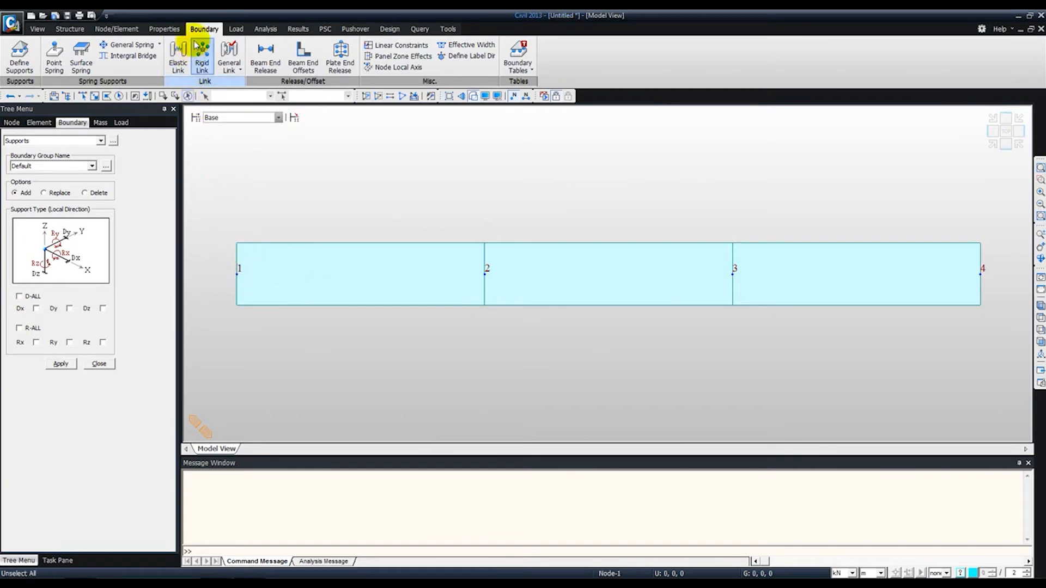
click(485, 97)
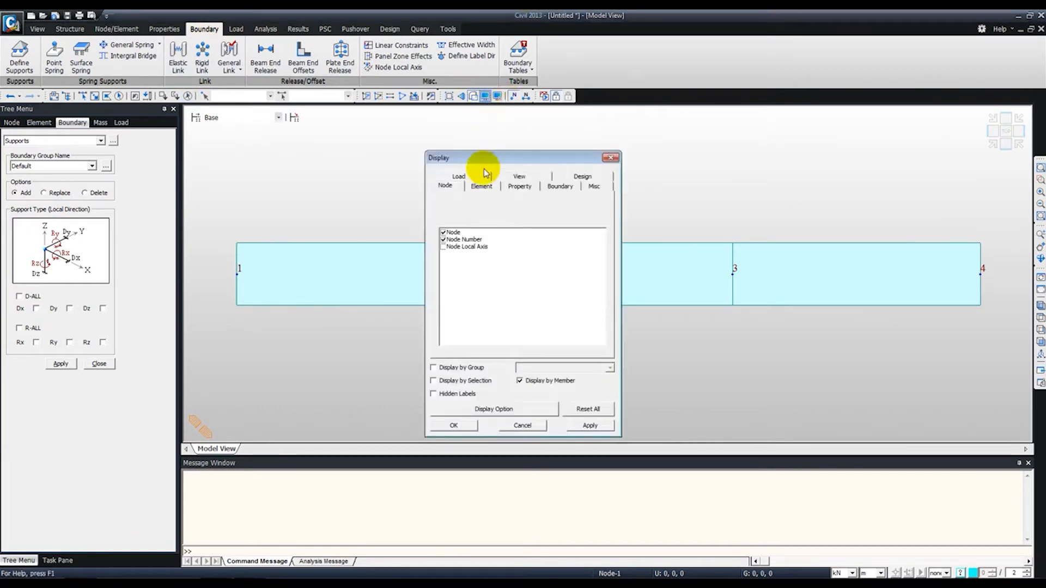
click(501, 177)
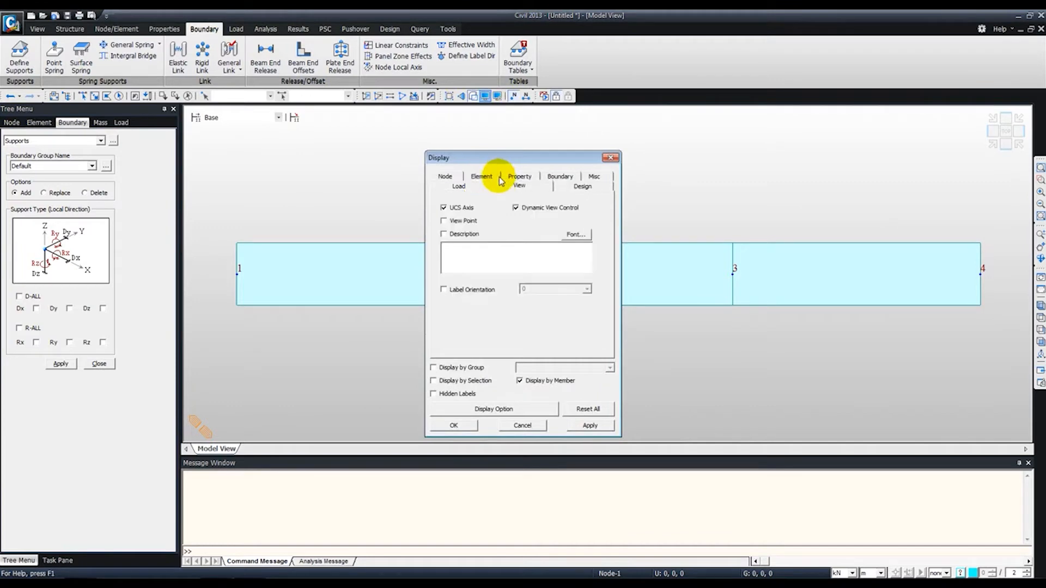
click(444, 222)
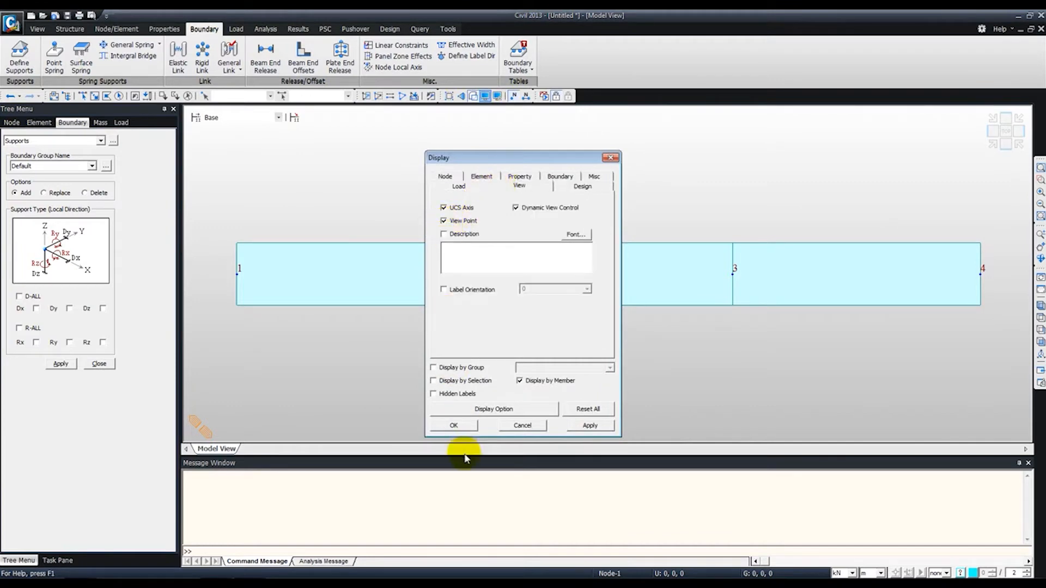
click(456, 426)
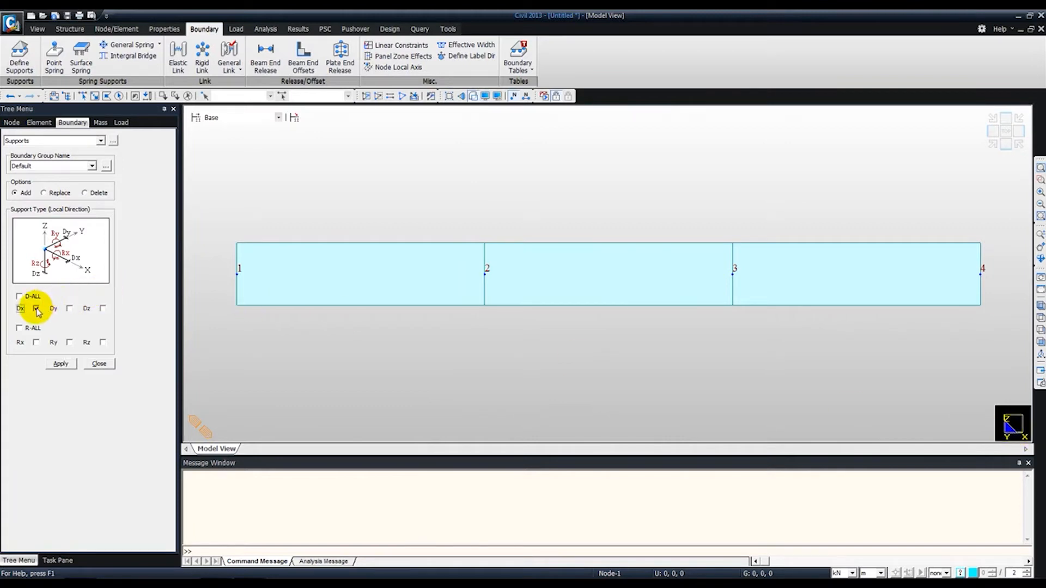
Step: Assign a support restraining Dx and Dz to node 1
click(102, 308)
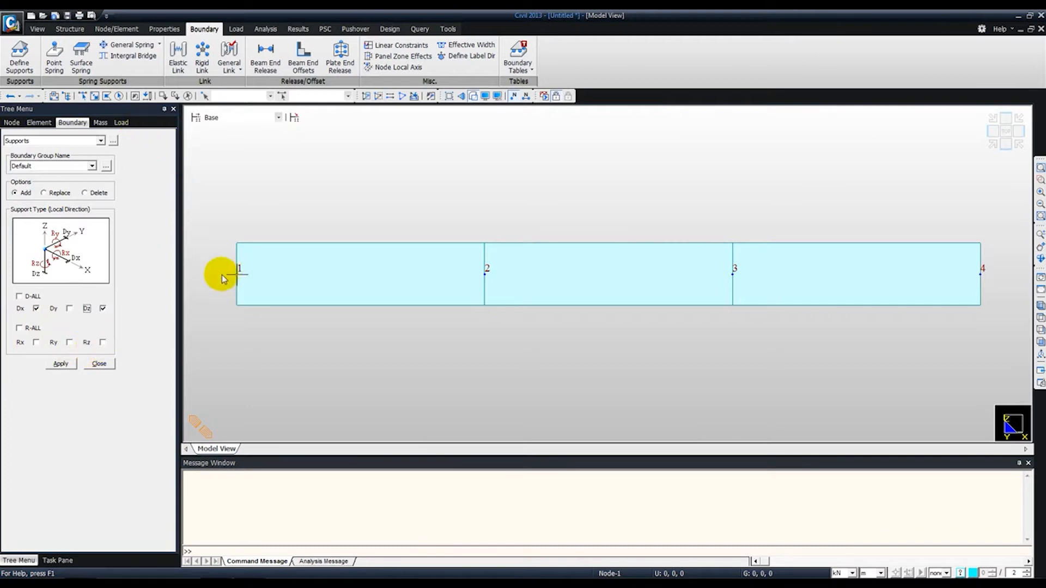
click(82, 97)
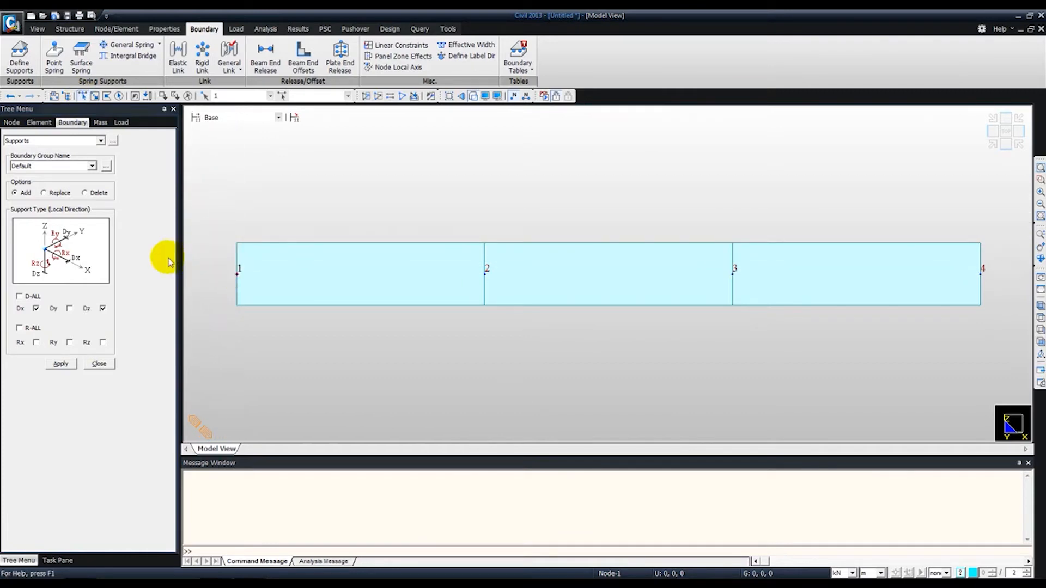
click(238, 274)
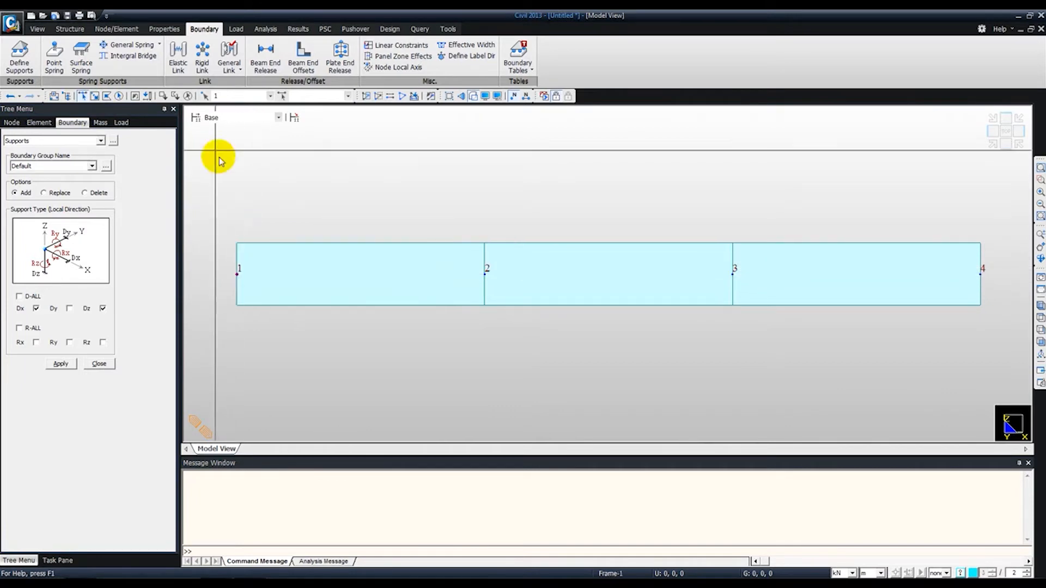
click(215, 96)
text(1)
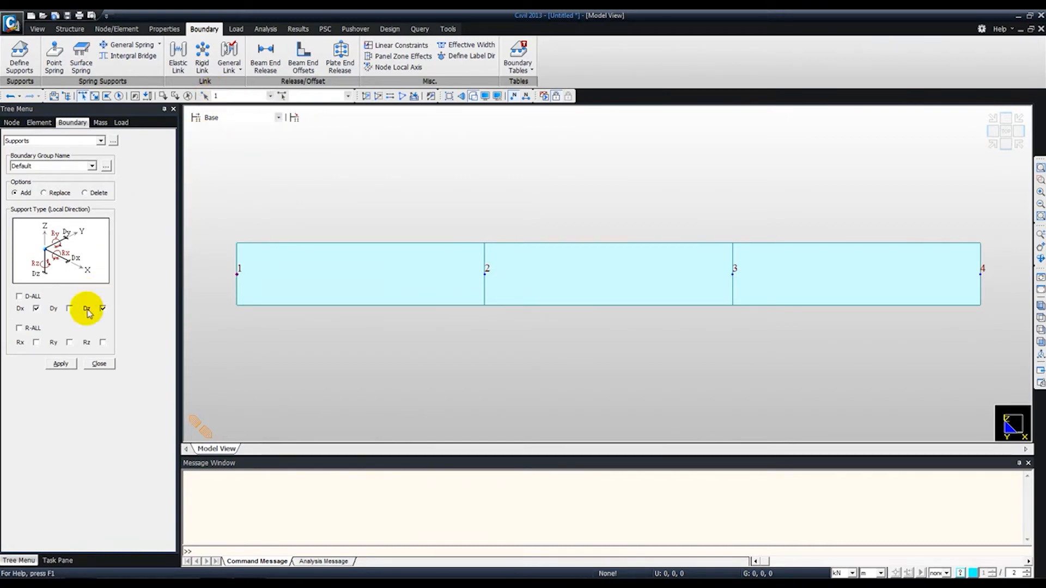
click(63, 364)
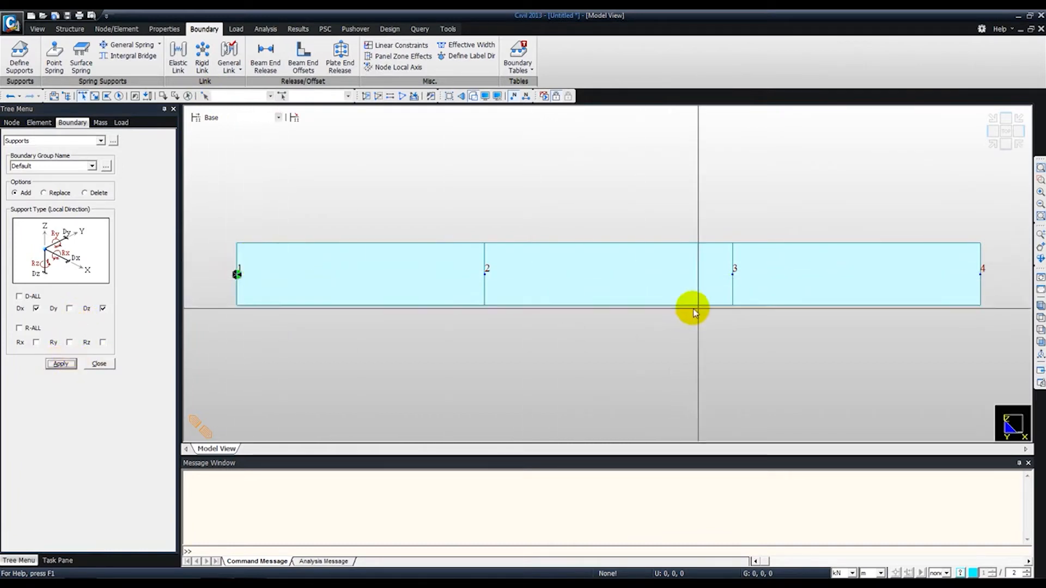
Step: Assign a support restraining only Dz to node 3 and close the support definition
click(730, 274)
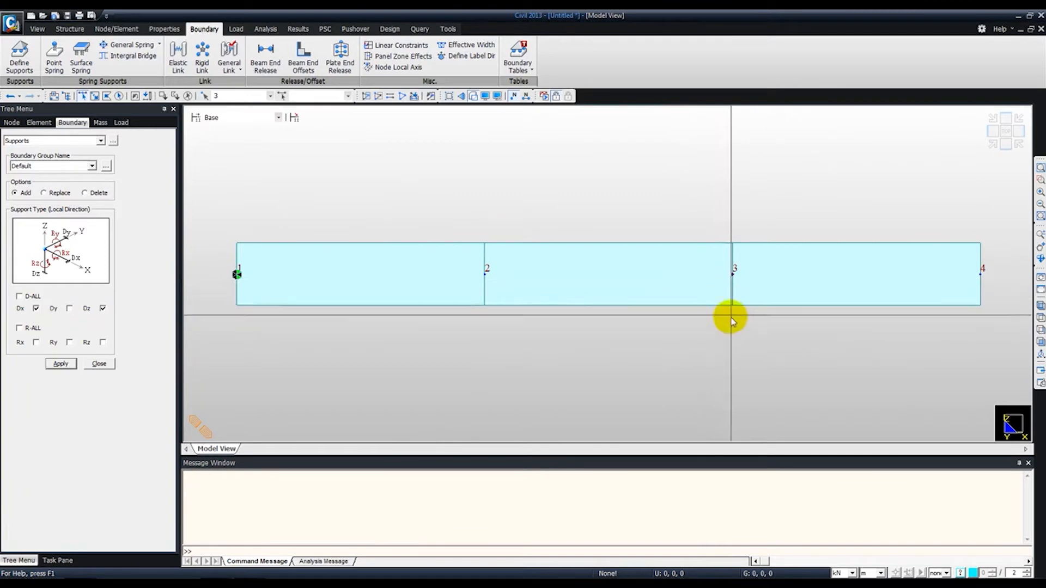
click(36, 309)
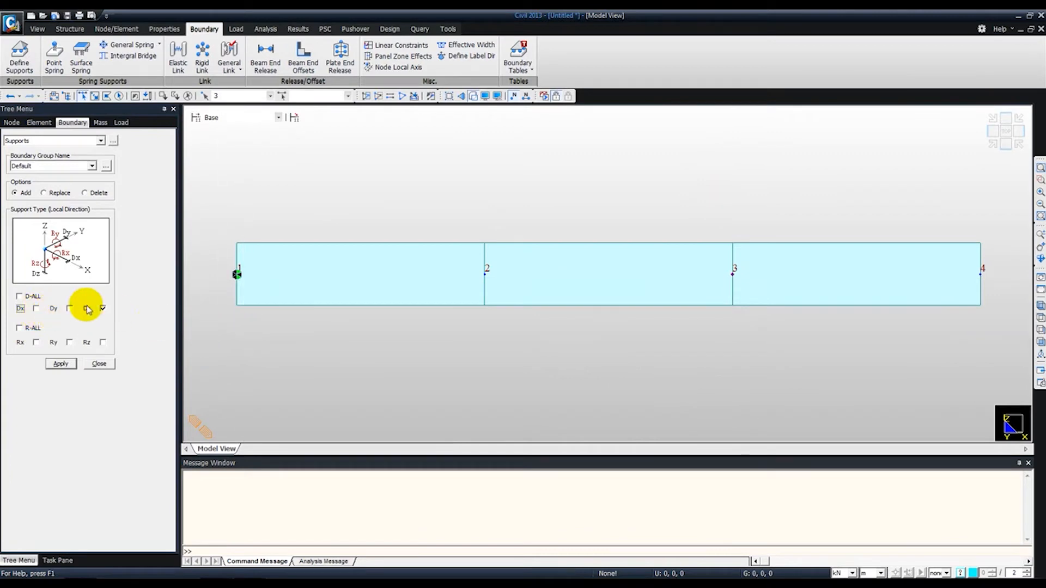
click(59, 361)
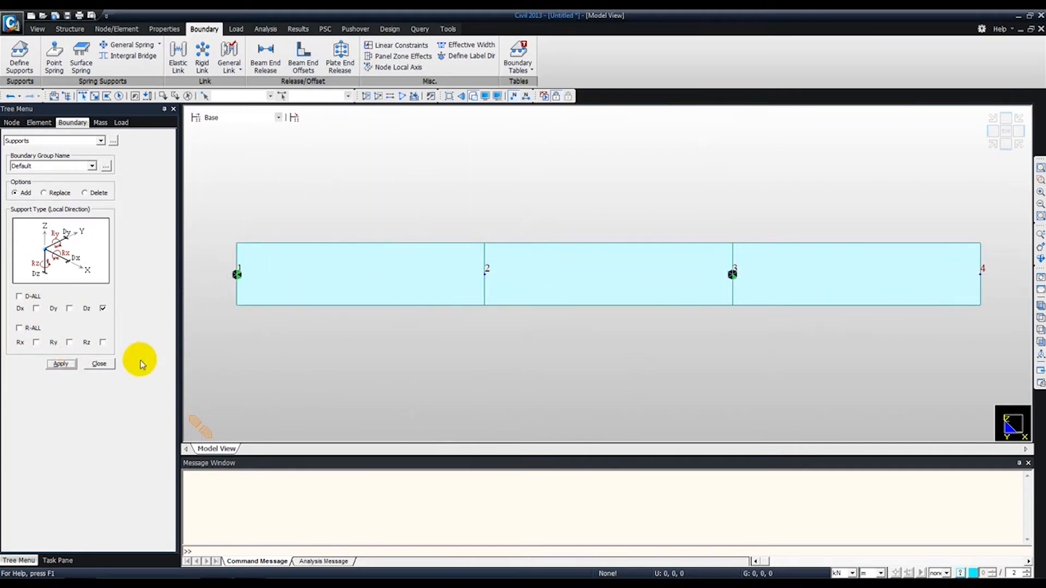
click(99, 365)
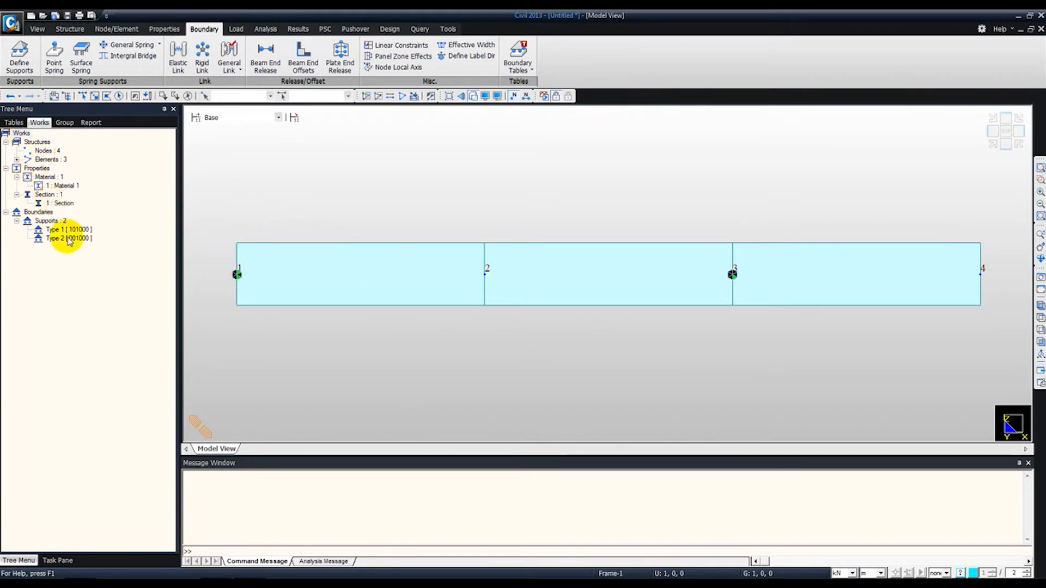
Step: Check the properties of Material 1 from the works tree and close them without changes
right_click(64, 188)
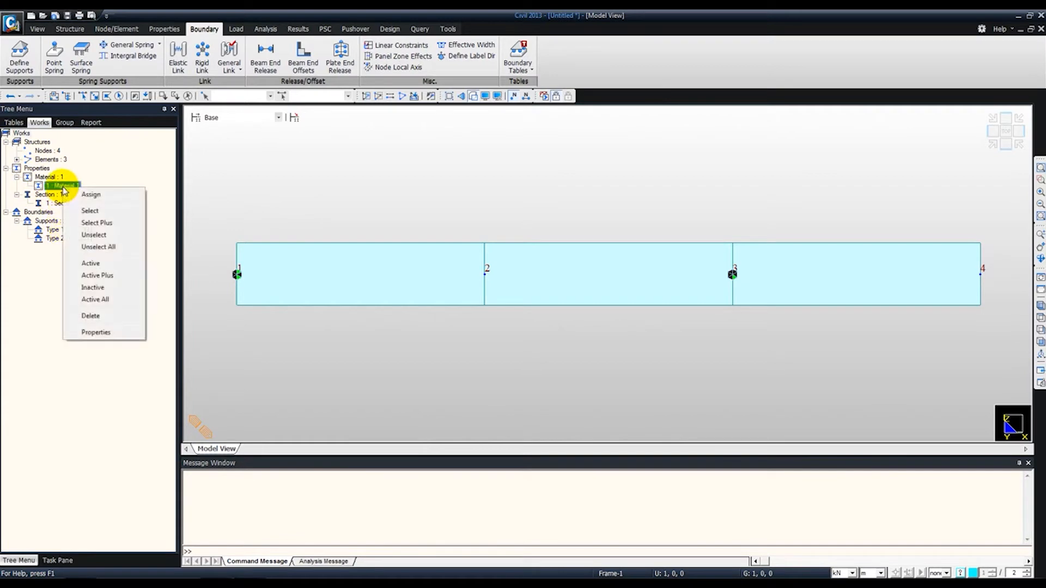
click(96, 332)
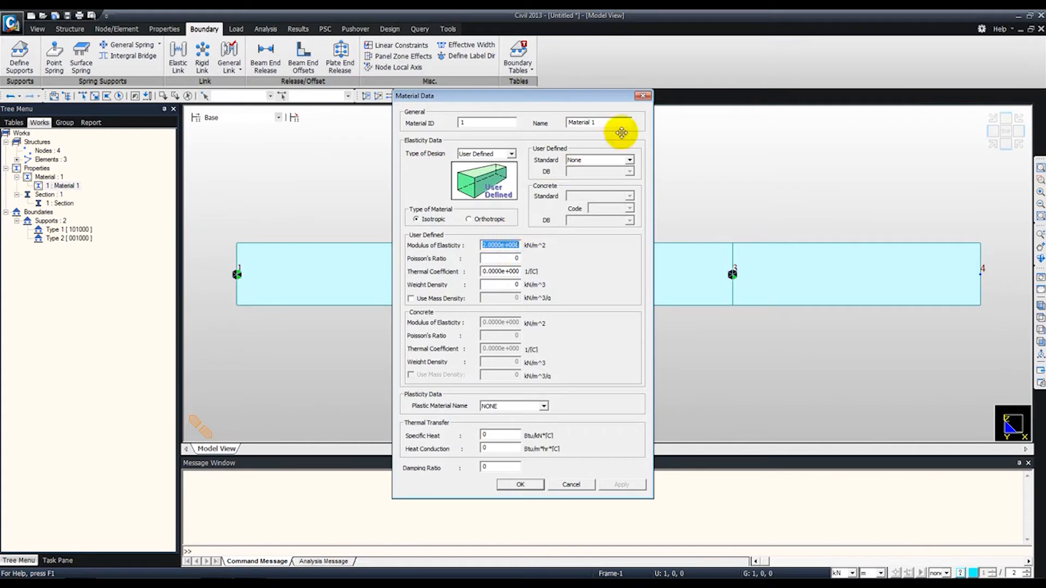
click(642, 95)
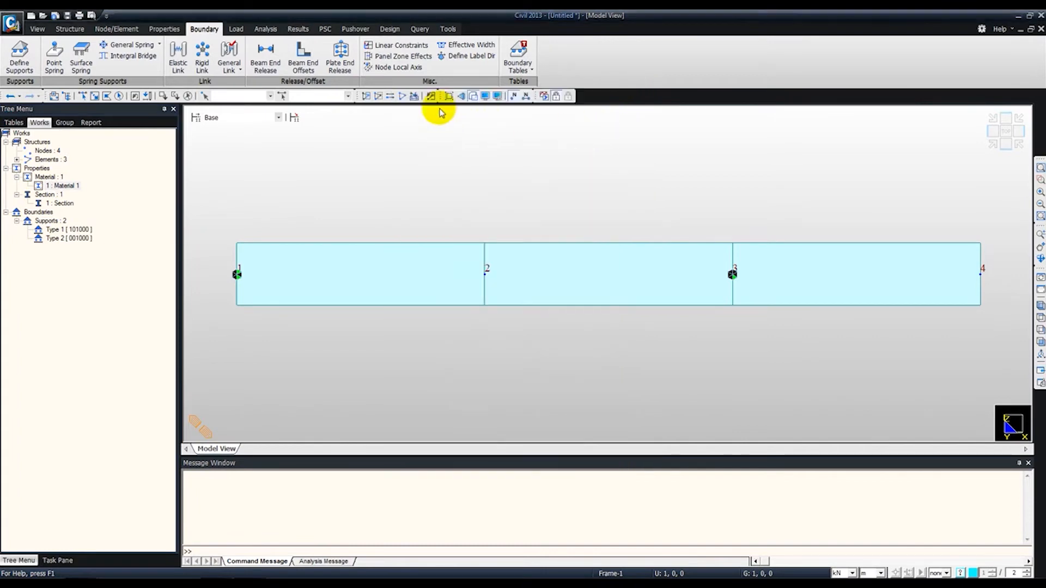
Step: Save the model as Example 1 in the Example civil webinars folder
key(ctrl+s)
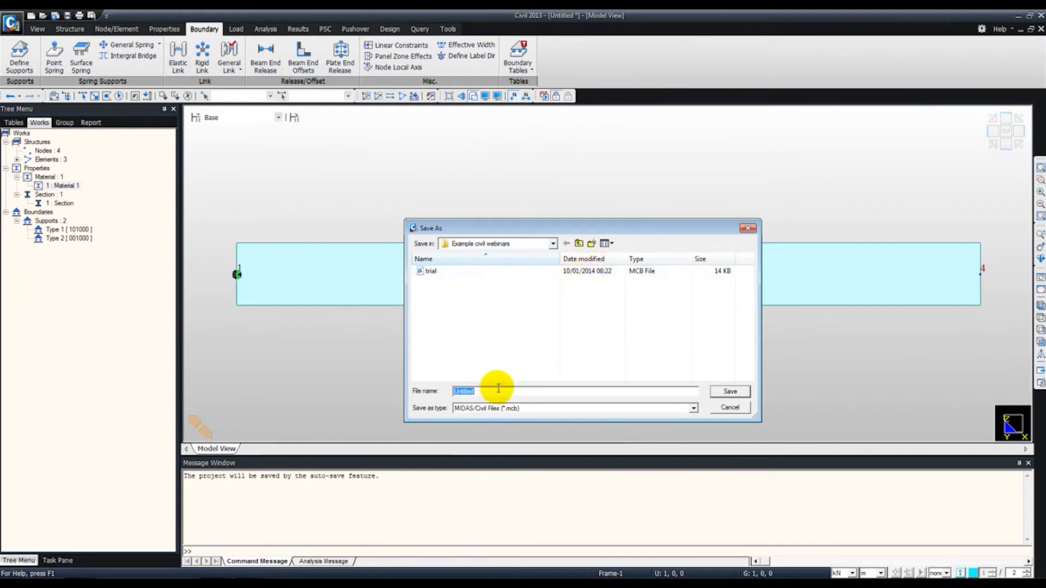
text(Example 1)
click(729, 392)
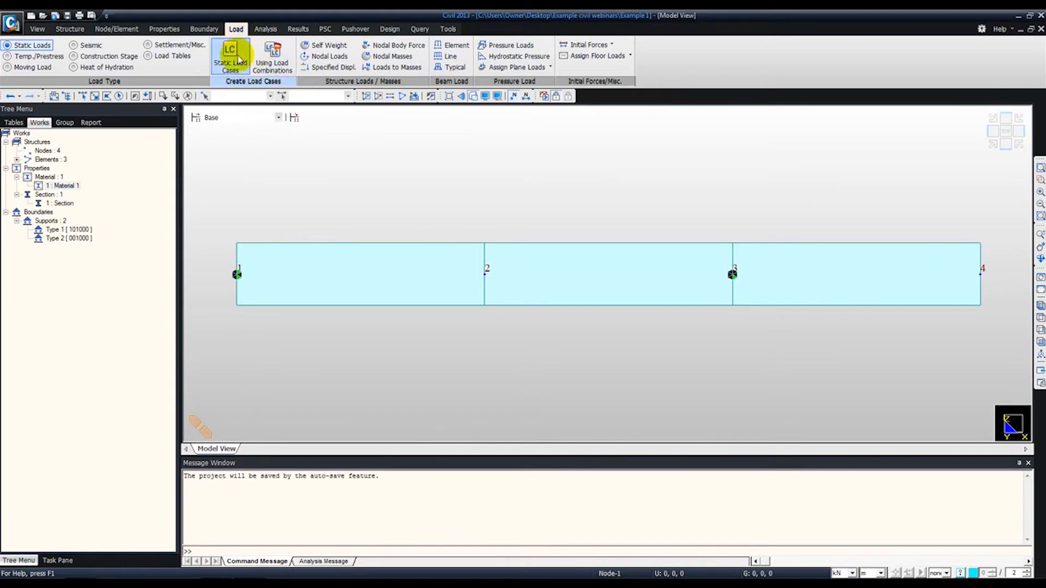
Step: Create two static load cases named P and w, both of type User Defined Load (USER), and close the load case definition
click(238, 60)
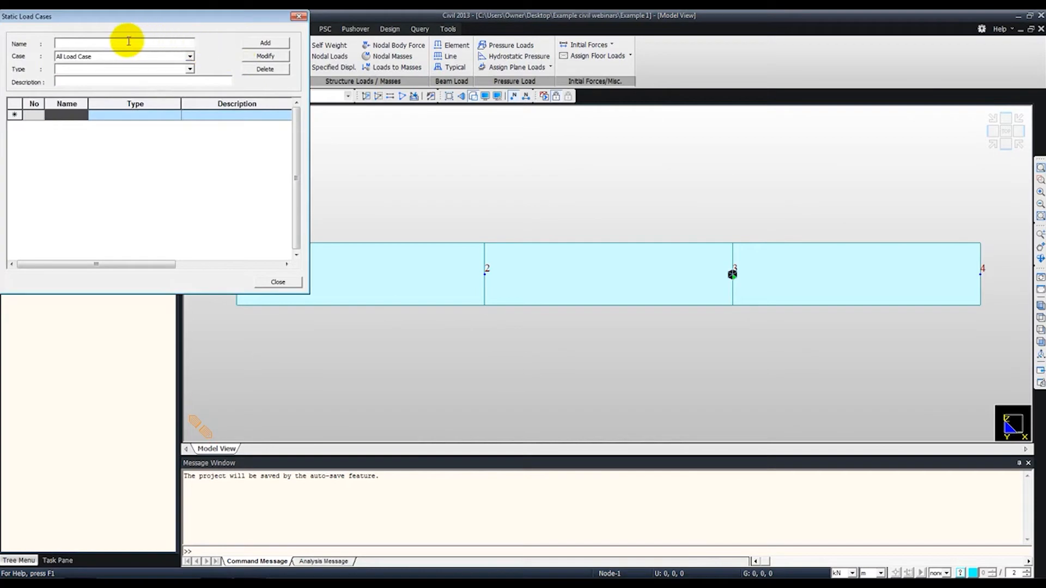
text(P)
click(82, 70)
click(85, 79)
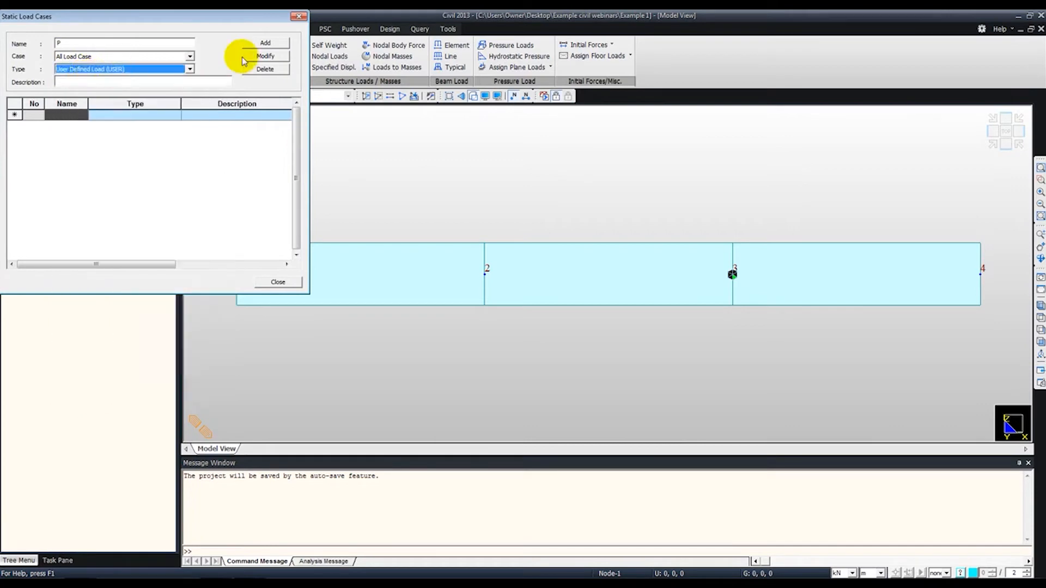
click(264, 43)
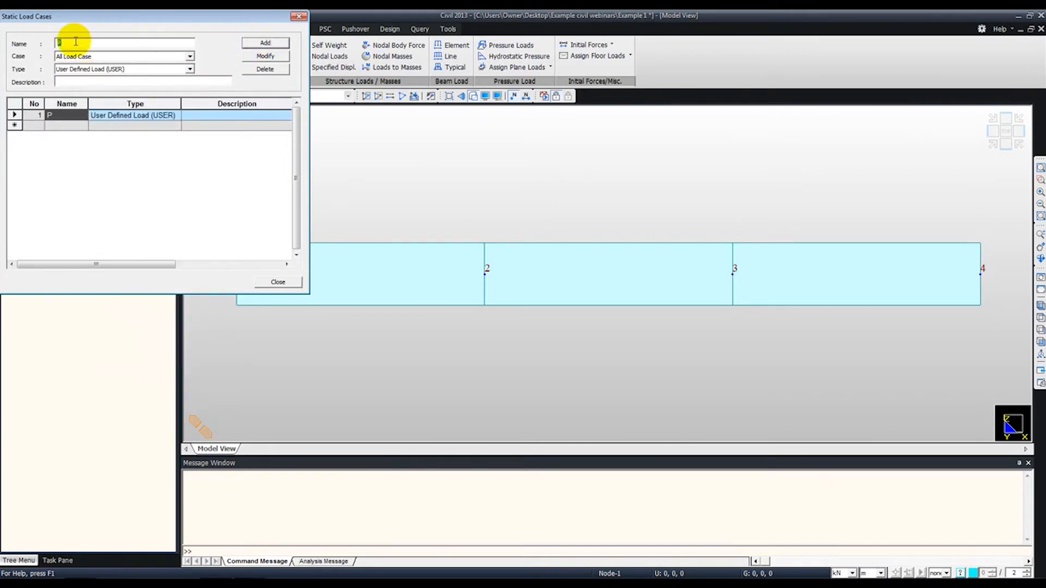
text(W)
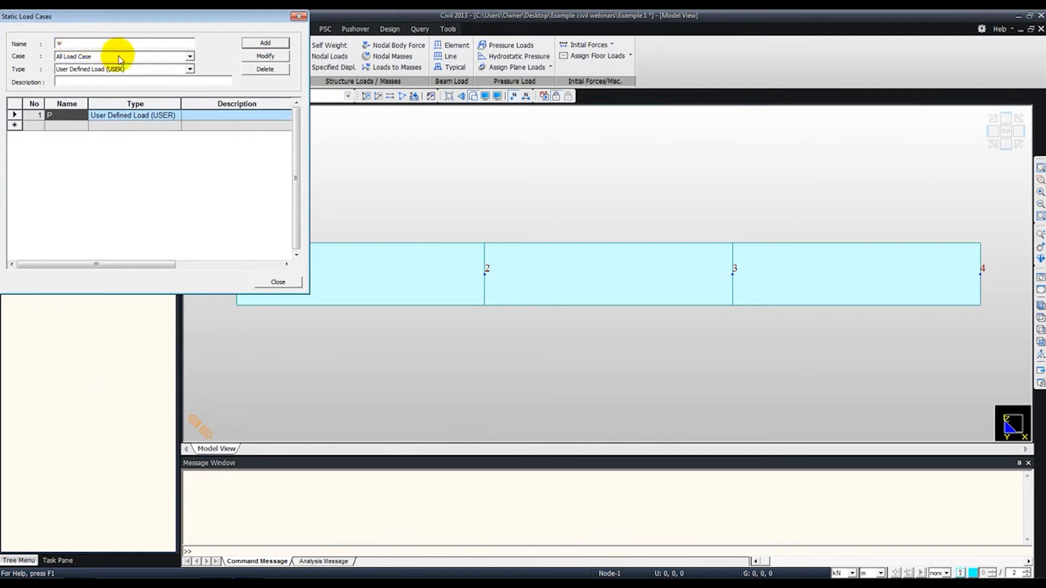
click(263, 43)
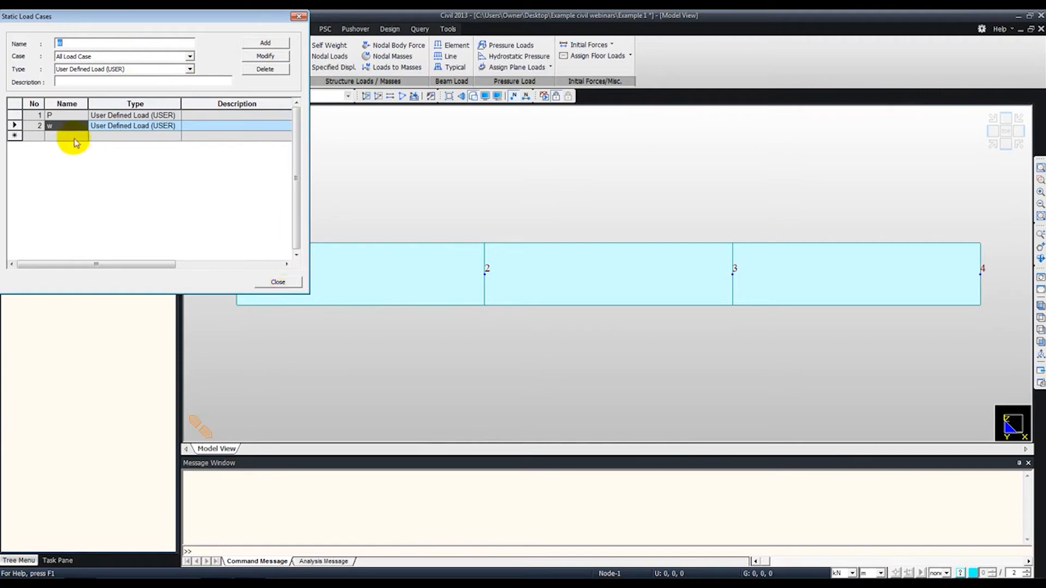
click(279, 282)
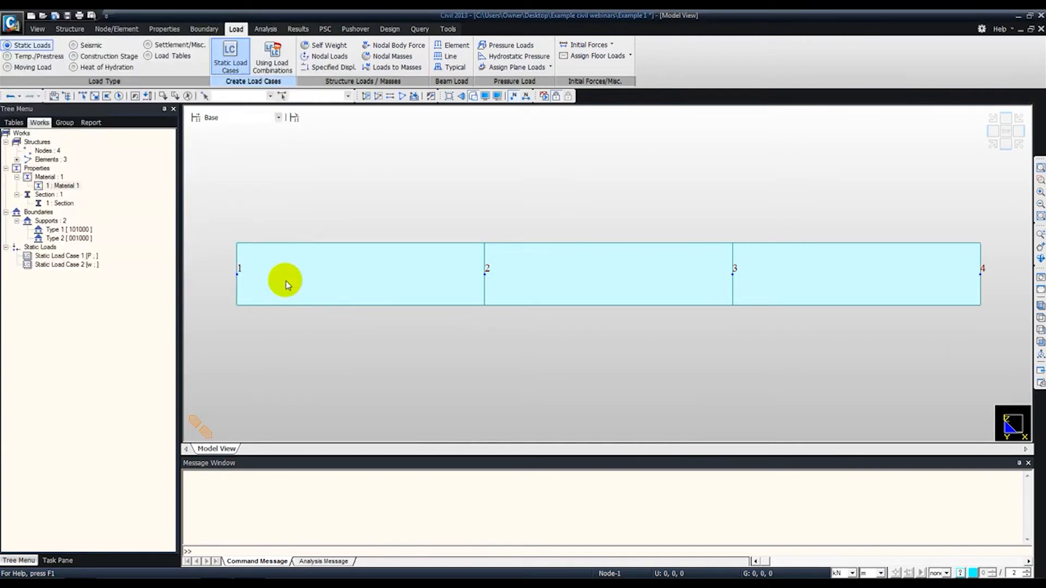
Step: Check the beam figure in the tutorial PDF and apply nodal loads of FZ -15 kN to nodes 2 and 4 under load case P
key(alt+Tab)
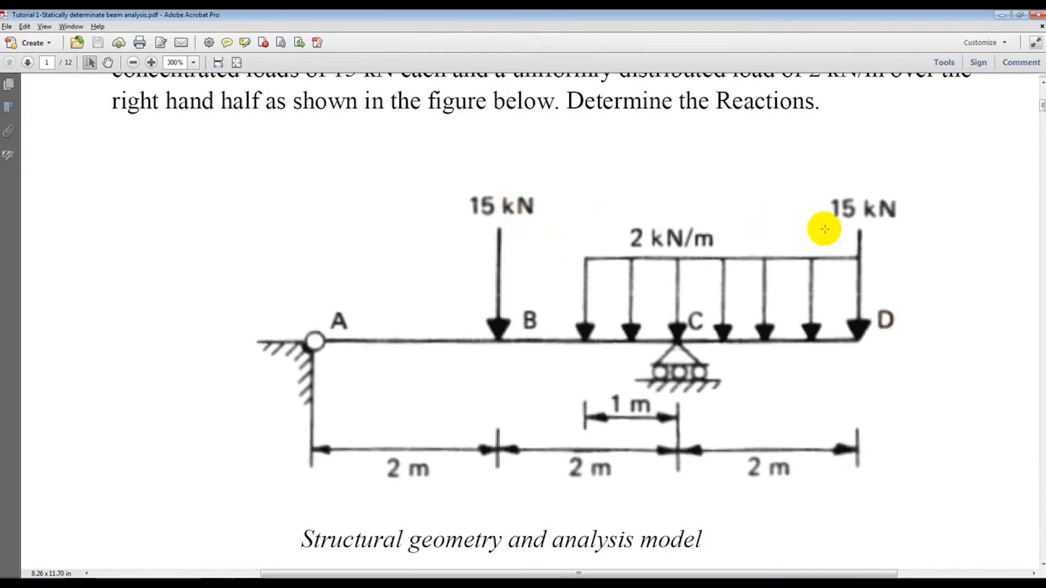
key(alt+Tab)
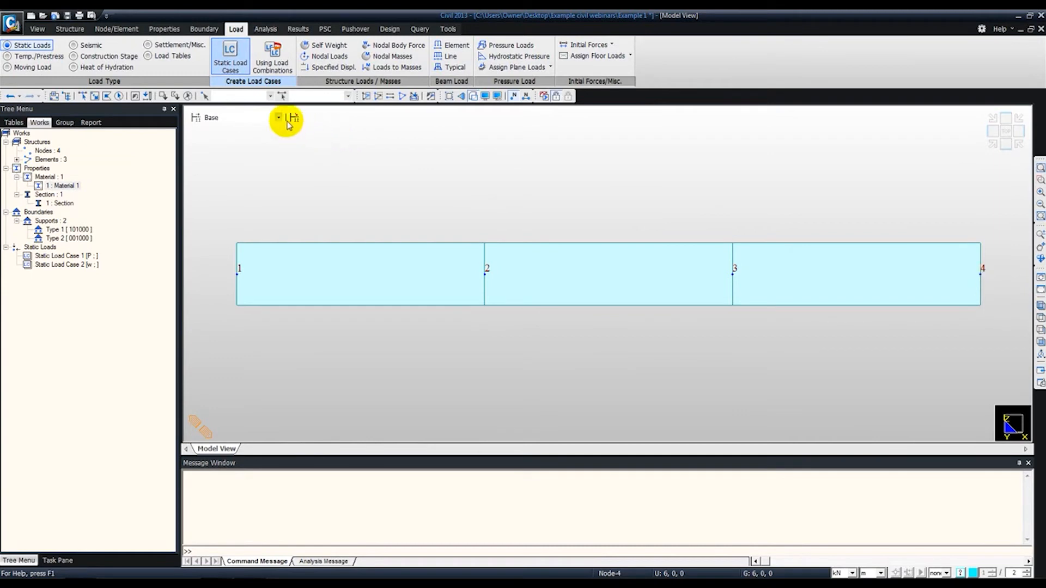
click(329, 57)
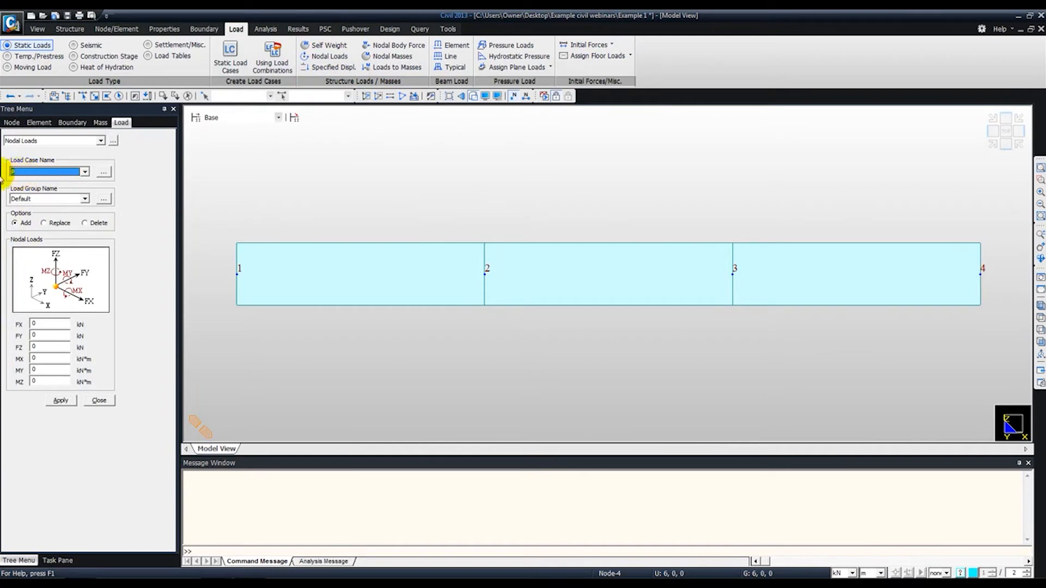
click(41, 347)
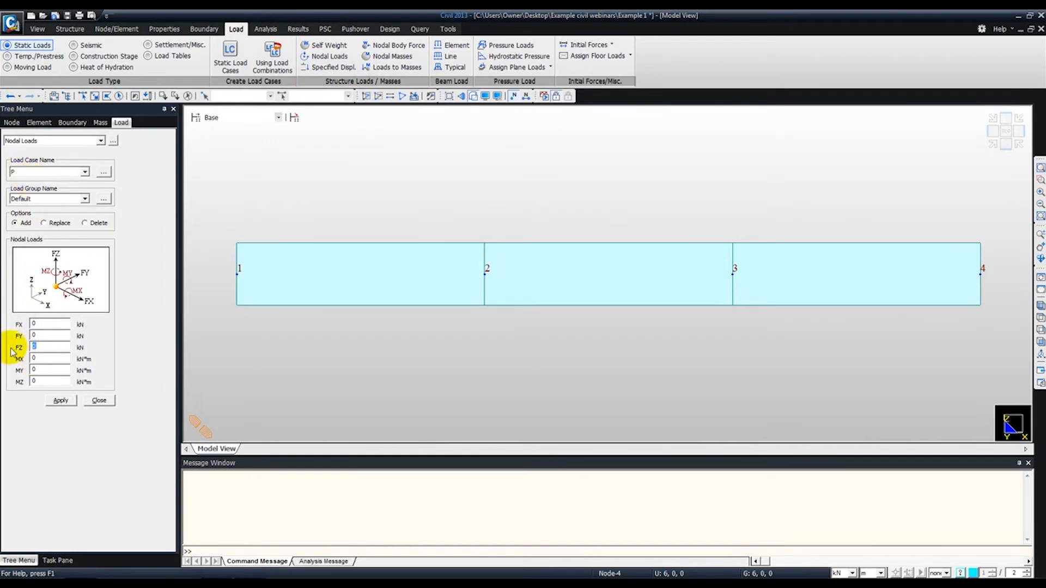
text(-15)
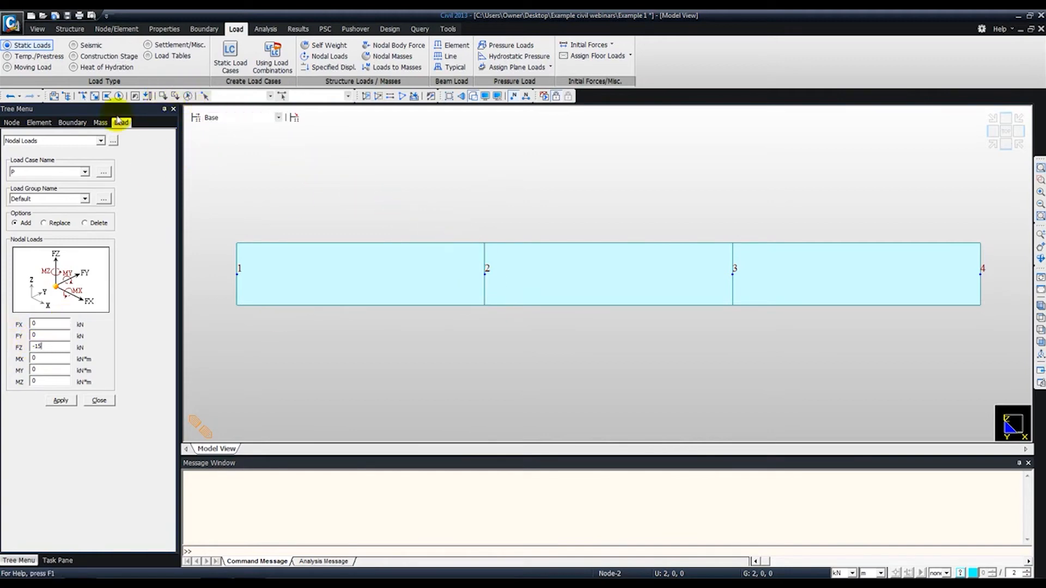
click(87, 99)
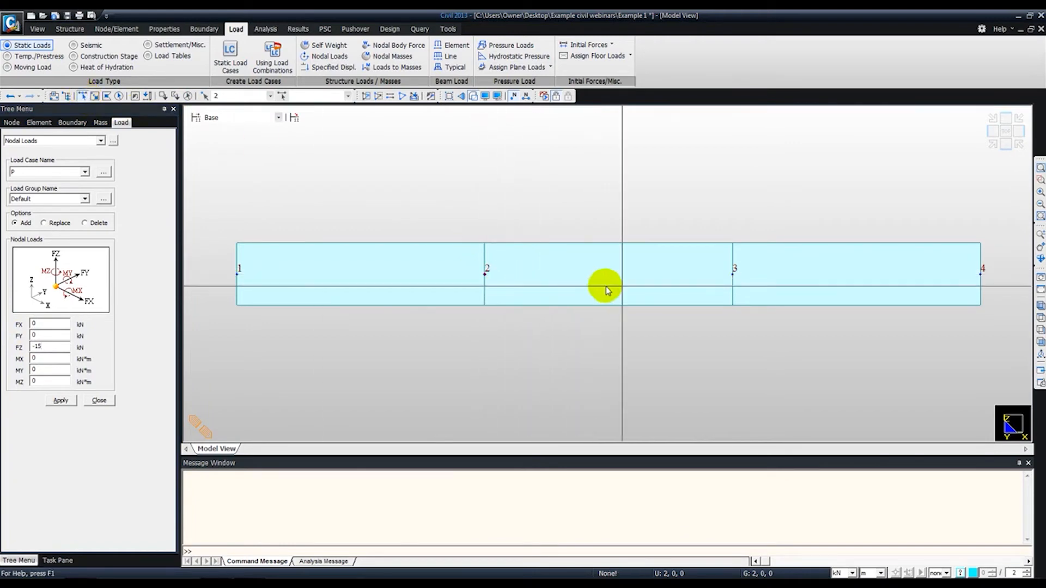
click(979, 274)
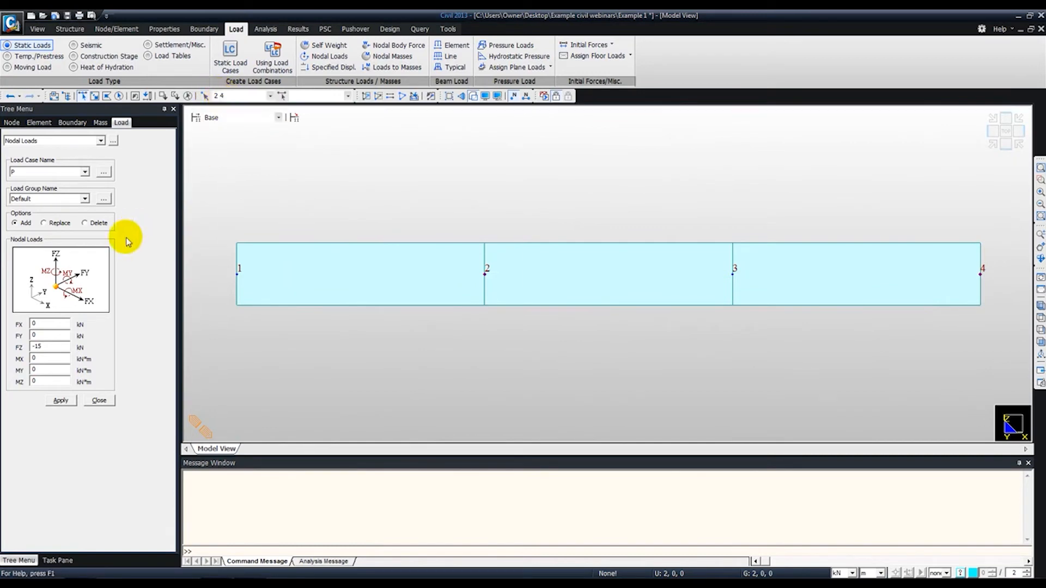
click(61, 402)
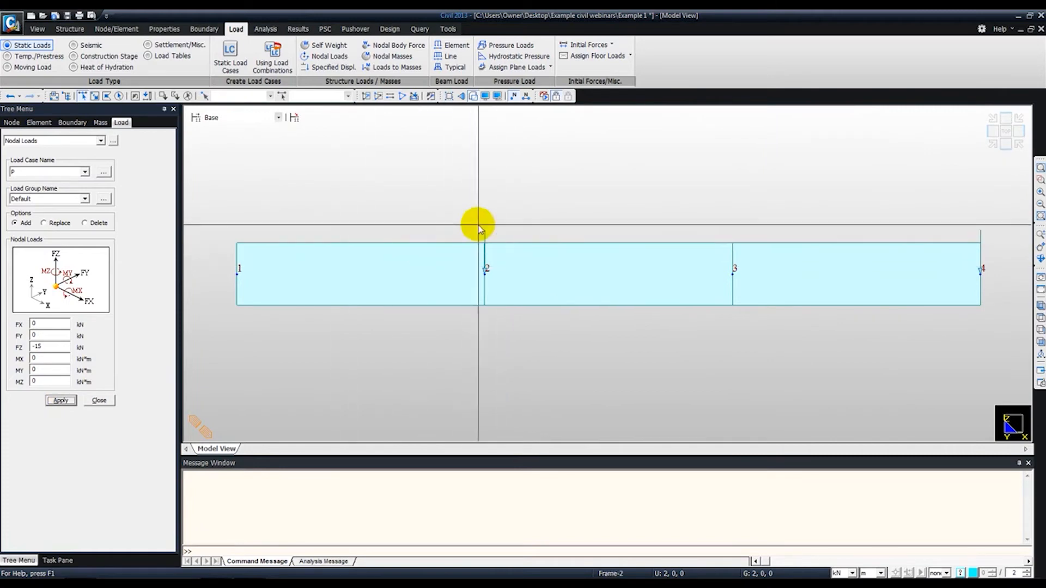
click(97, 401)
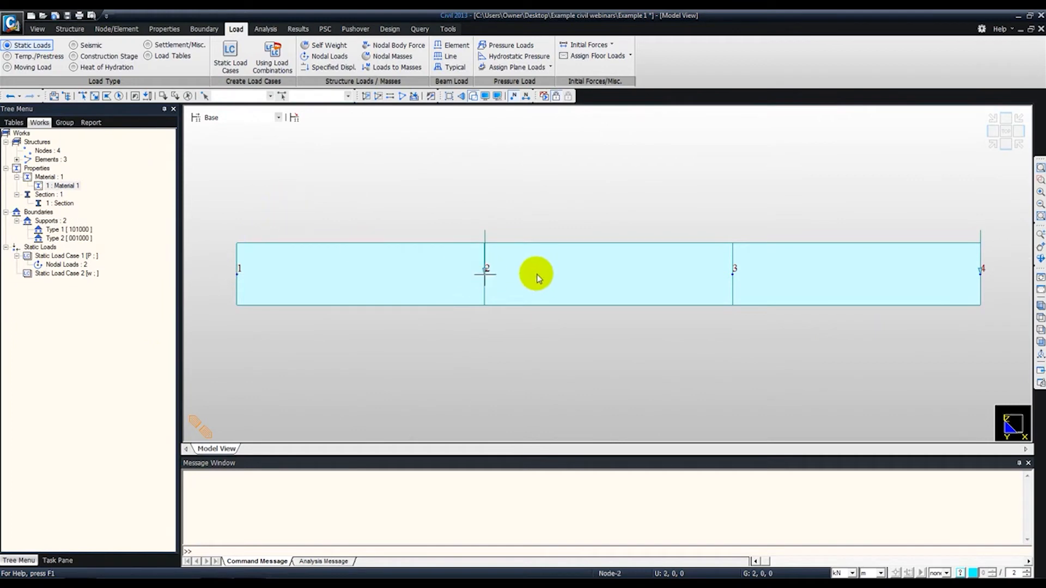
Step: Check the distributed load's start in the tutorial PDF, display element numbers, and divide element 2 into two equal parts
key(alt+Tab)
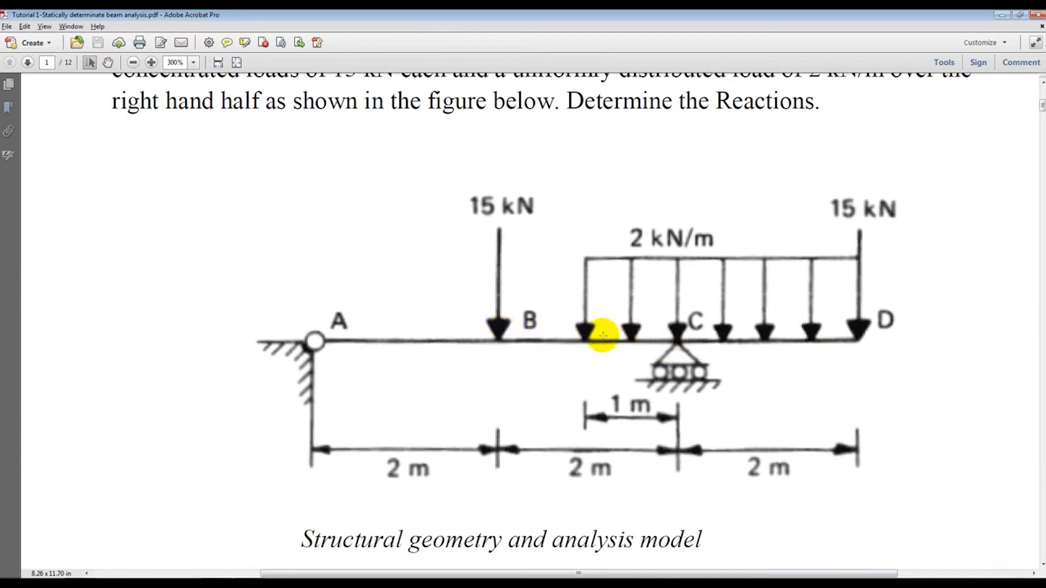
key(alt+Tab)
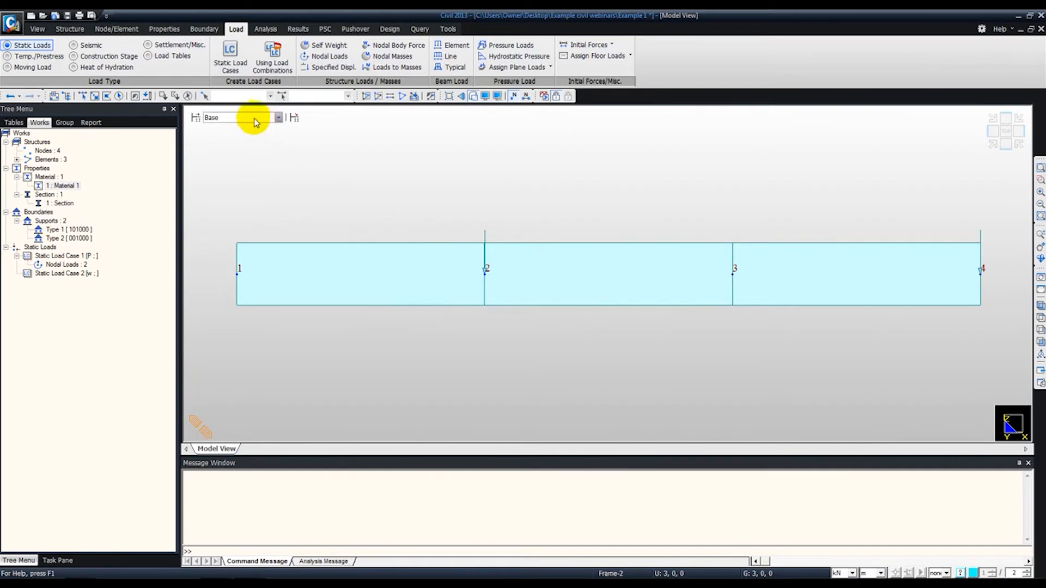
click(104, 28)
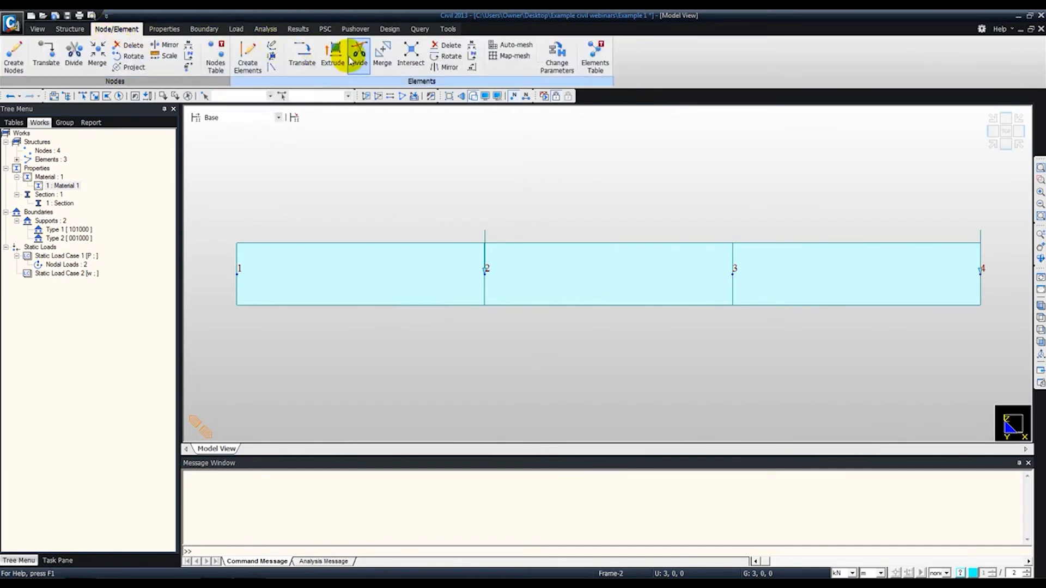
click(362, 66)
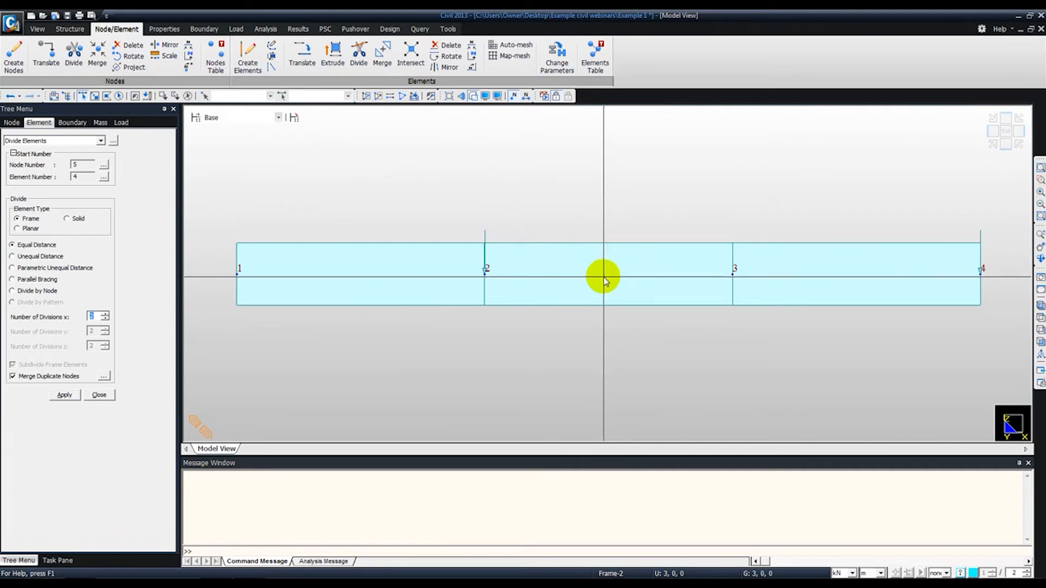
click(527, 98)
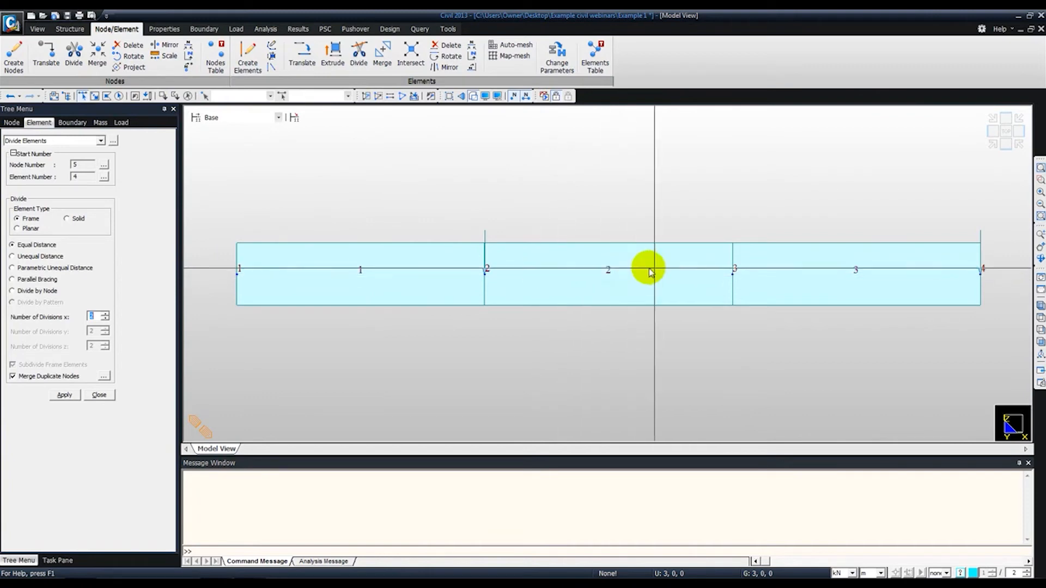
click(611, 278)
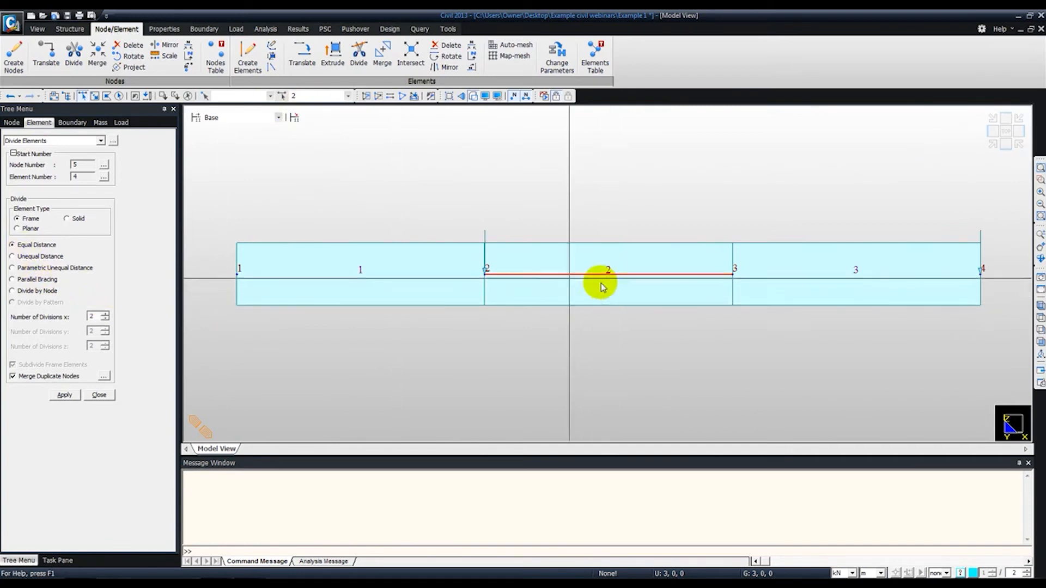
click(60, 394)
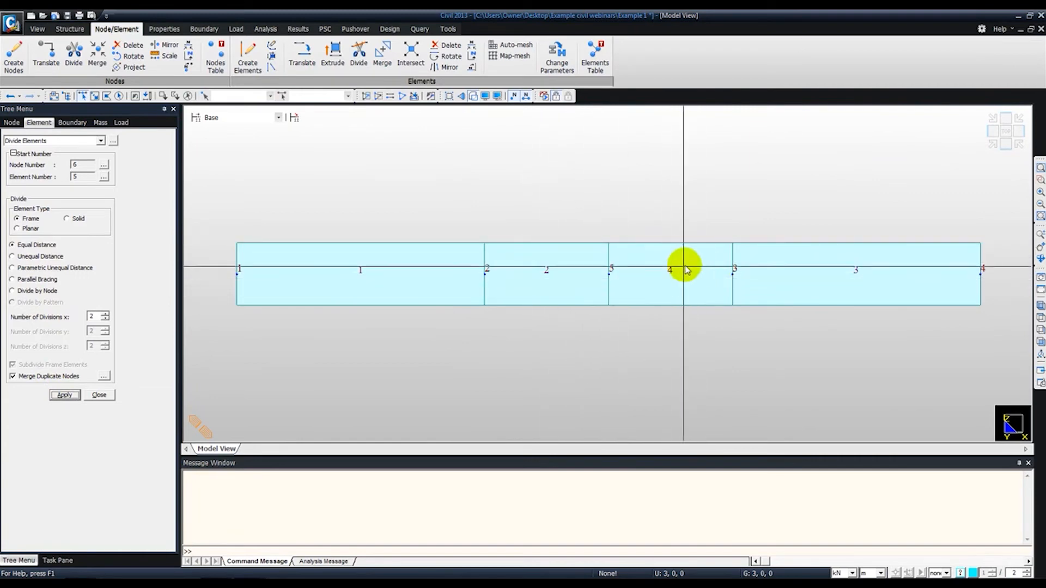
click(100, 395)
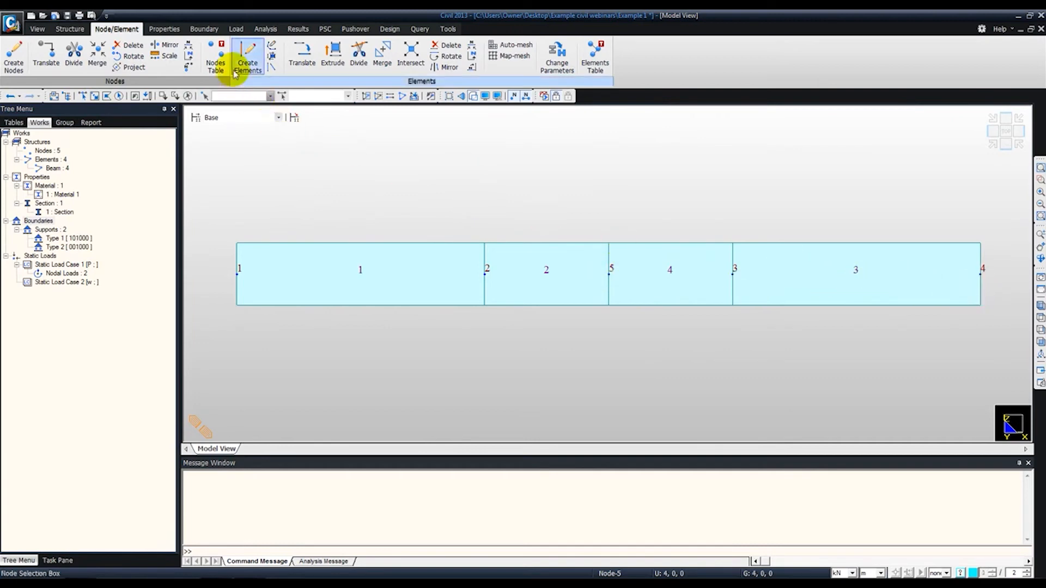
Step: Apply a uniform element beam load of -2 kN/m in Global Z to elements 3 and 4 under load case w
click(235, 29)
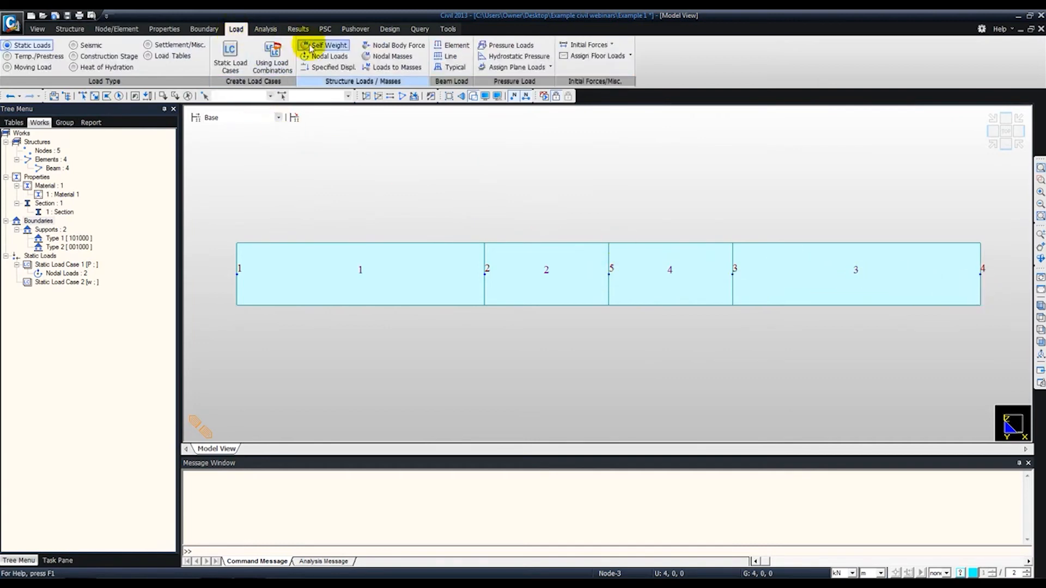
click(458, 46)
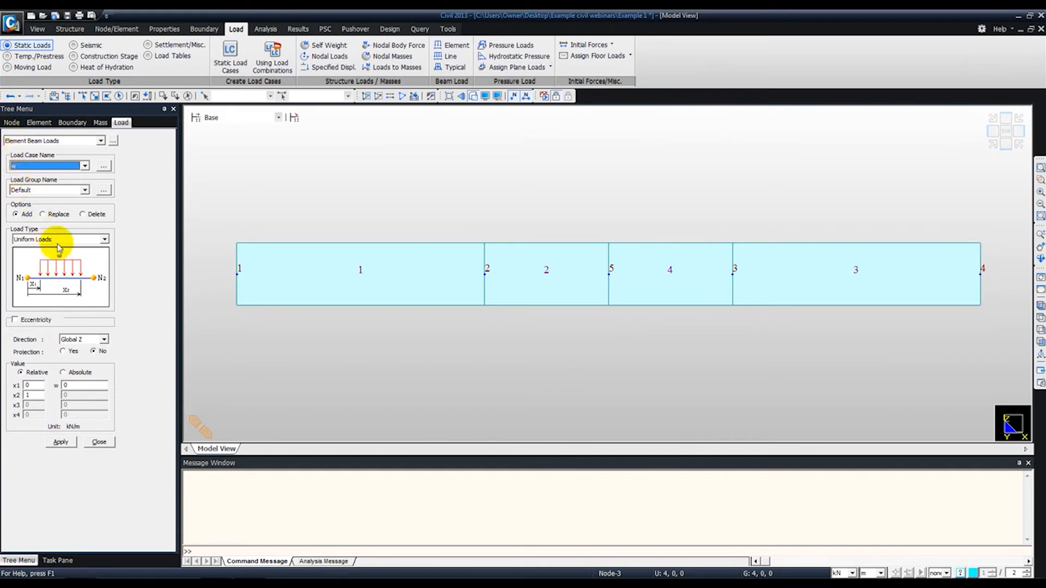
double_click(81, 385)
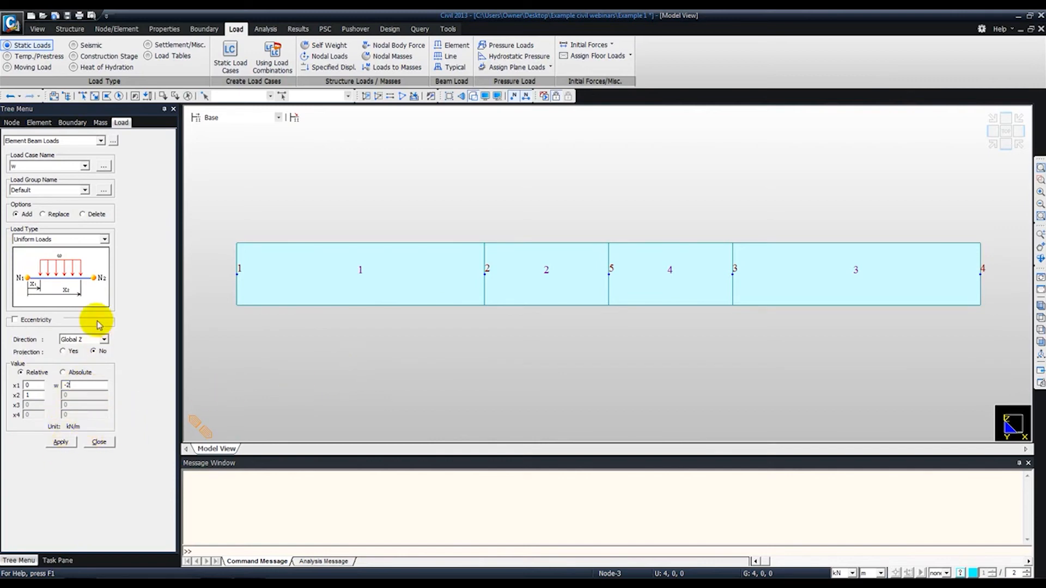
click(81, 97)
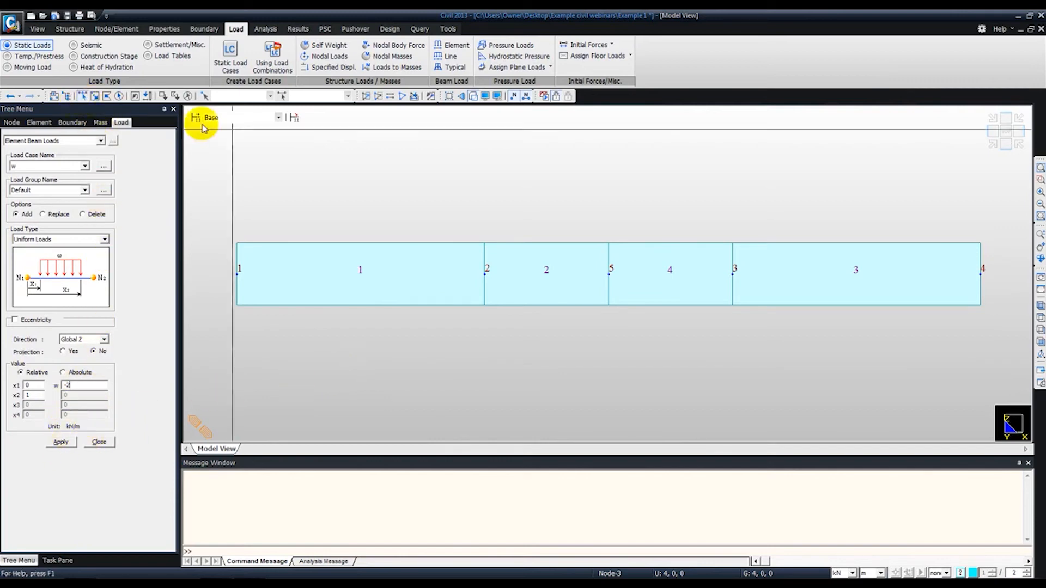
click(685, 278)
click(823, 278)
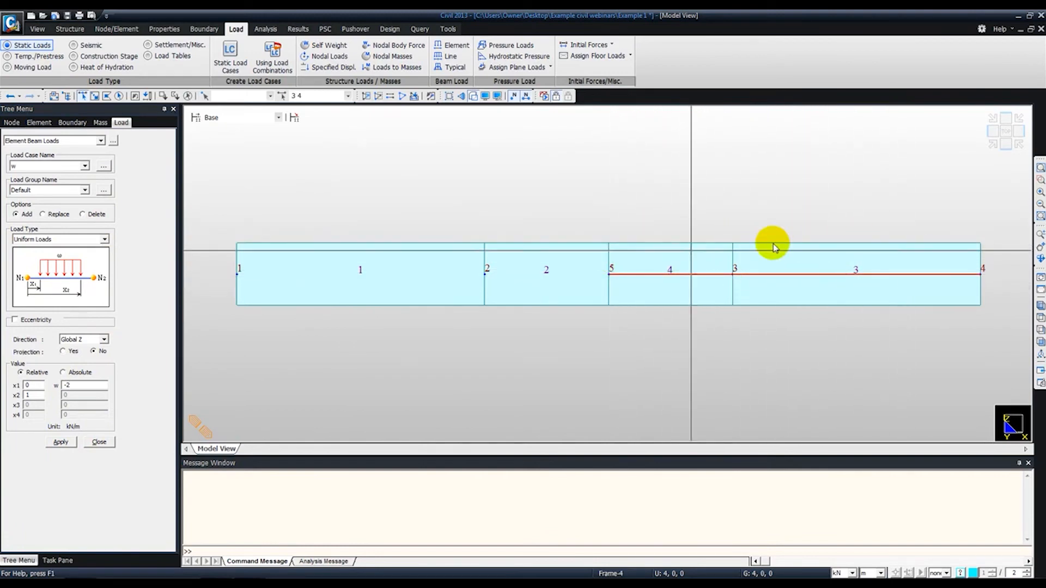
click(57, 443)
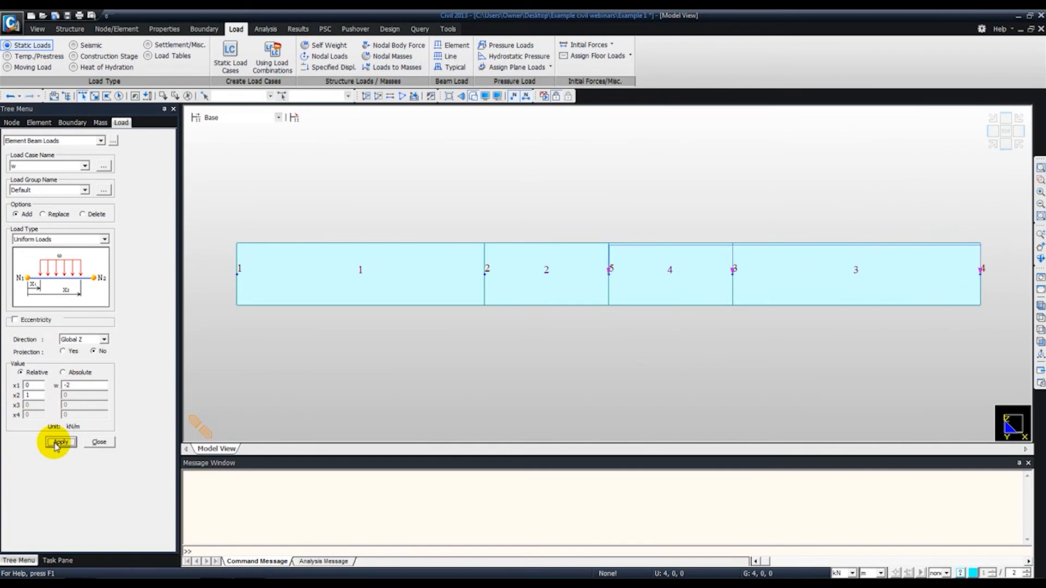
Step: Show the beam as plain lines without node and element numbers, and close the element beam load definition
click(473, 98)
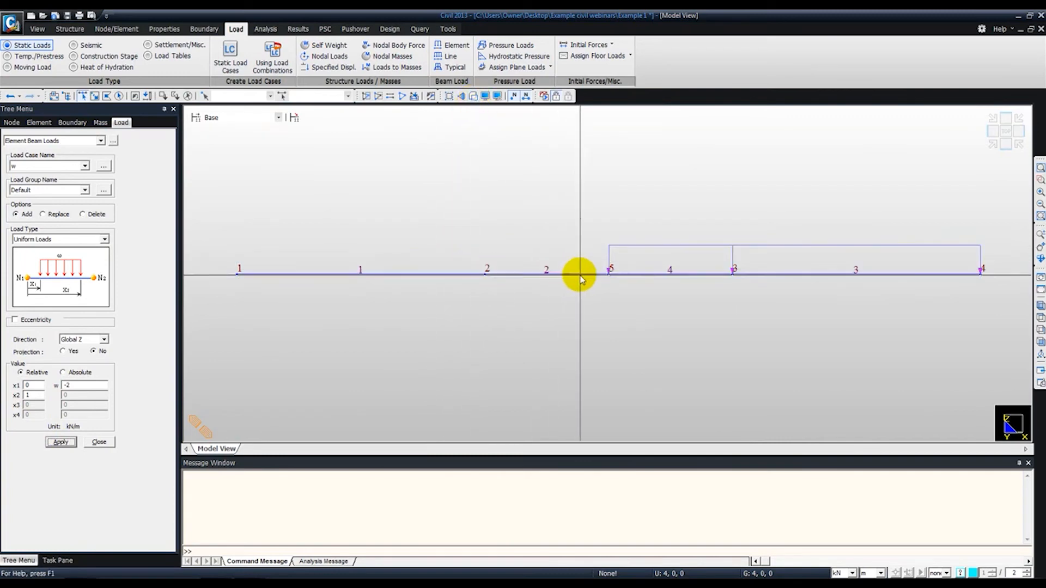
click(515, 98)
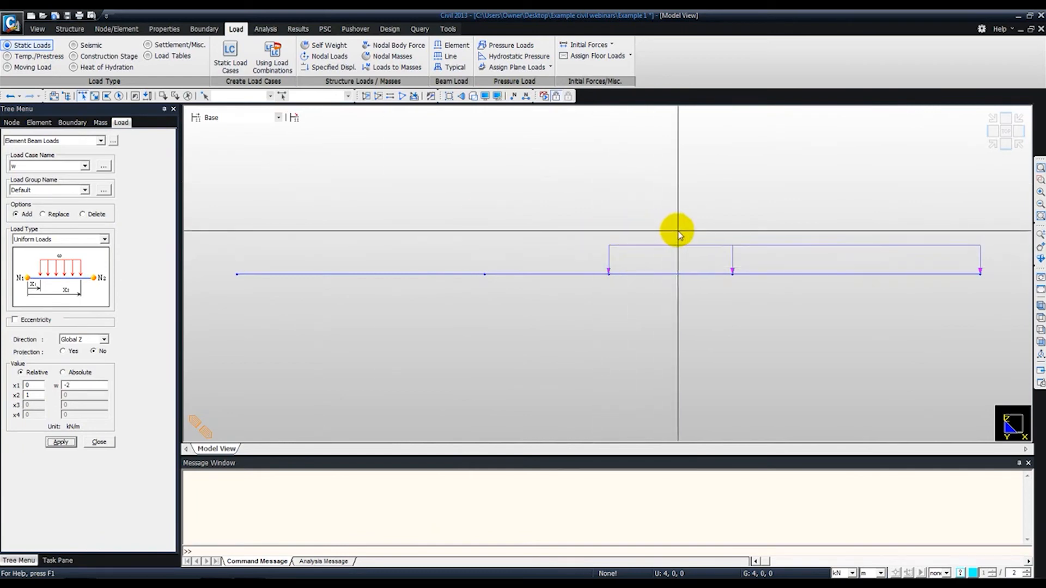
click(104, 442)
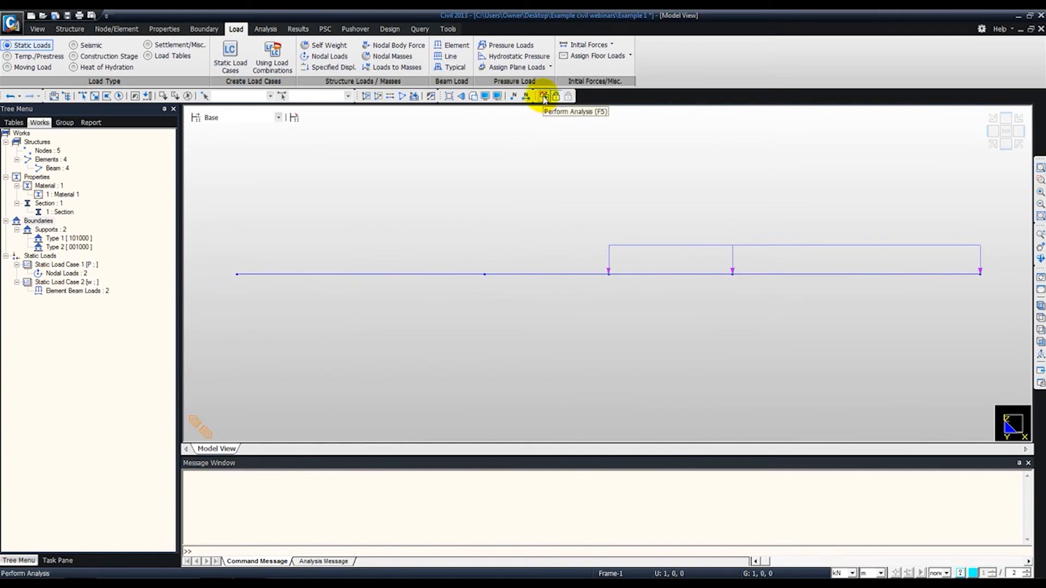
Step: Perform the static analysis of the beam model and review the solver's analysis messages
click(263, 31)
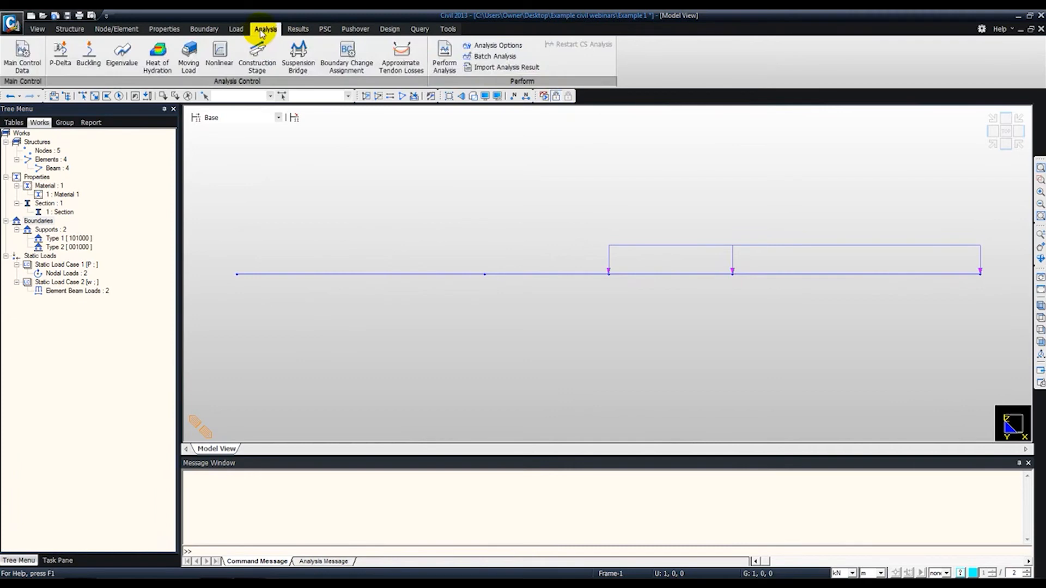
click(446, 66)
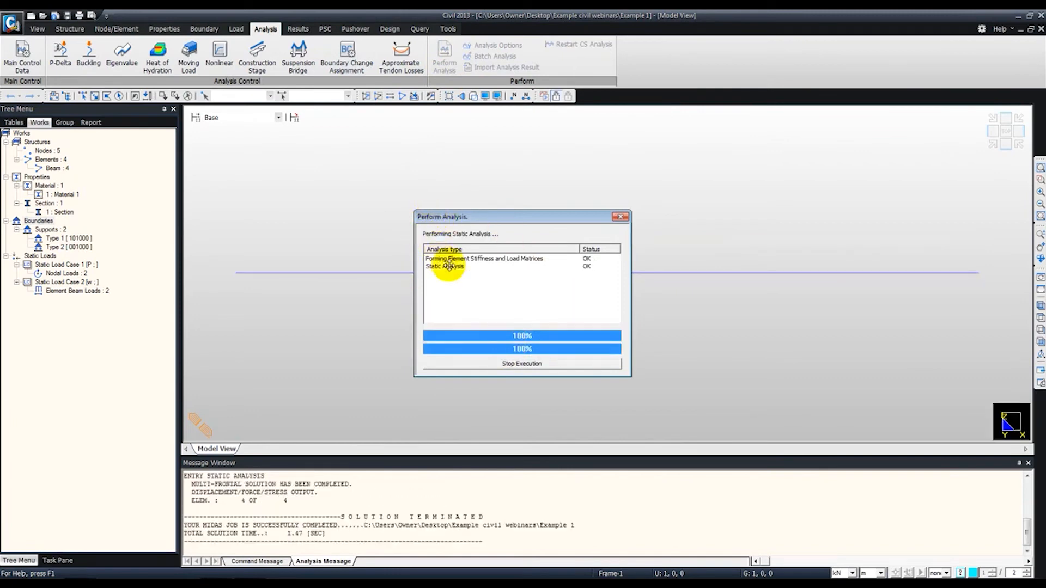
scroll(333, 485, up, 3)
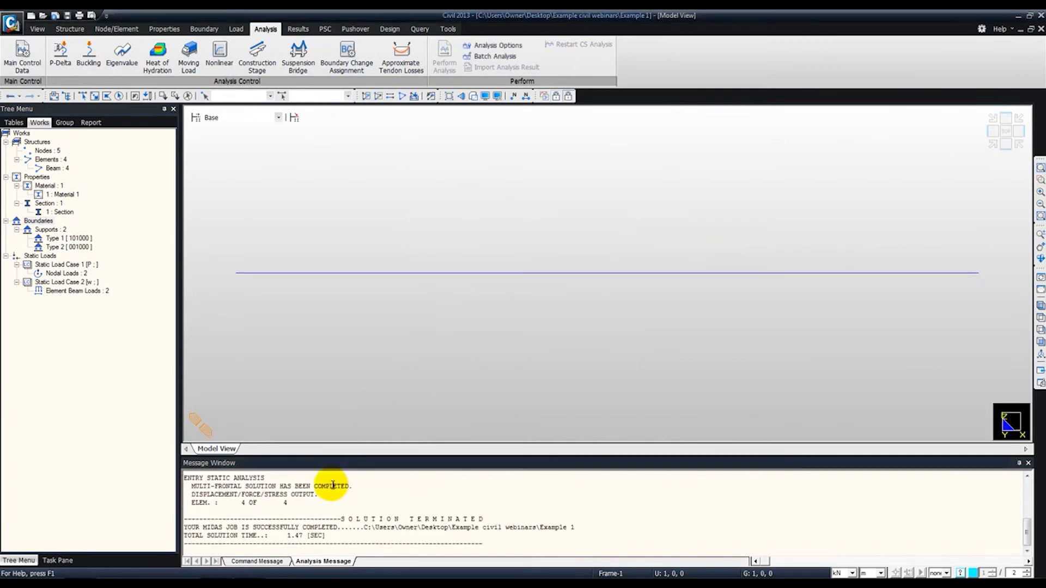
scroll(299, 492, down, 3)
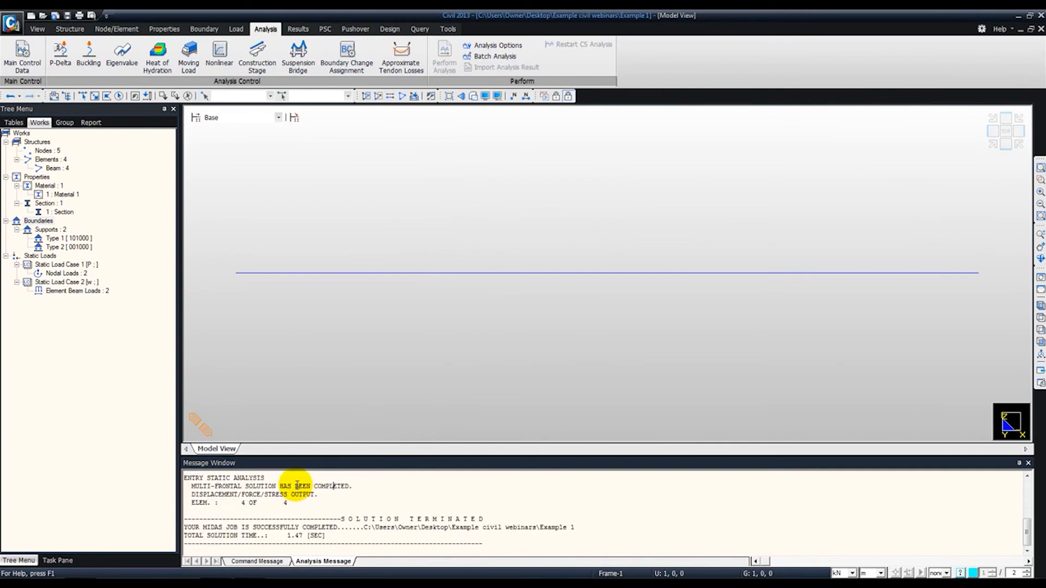
drag(310, 499, 185, 474)
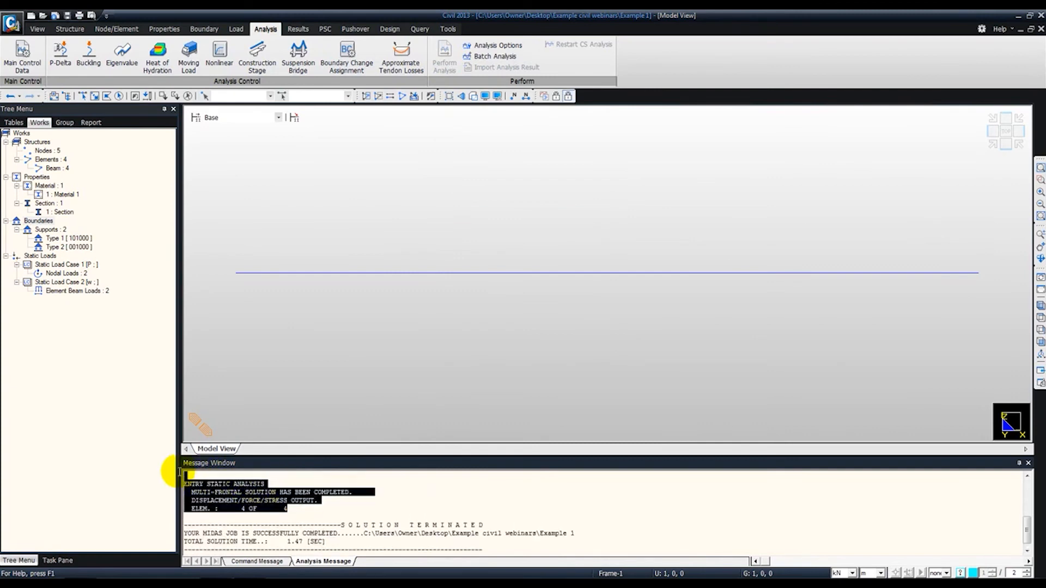
mouse_move(240, 278)
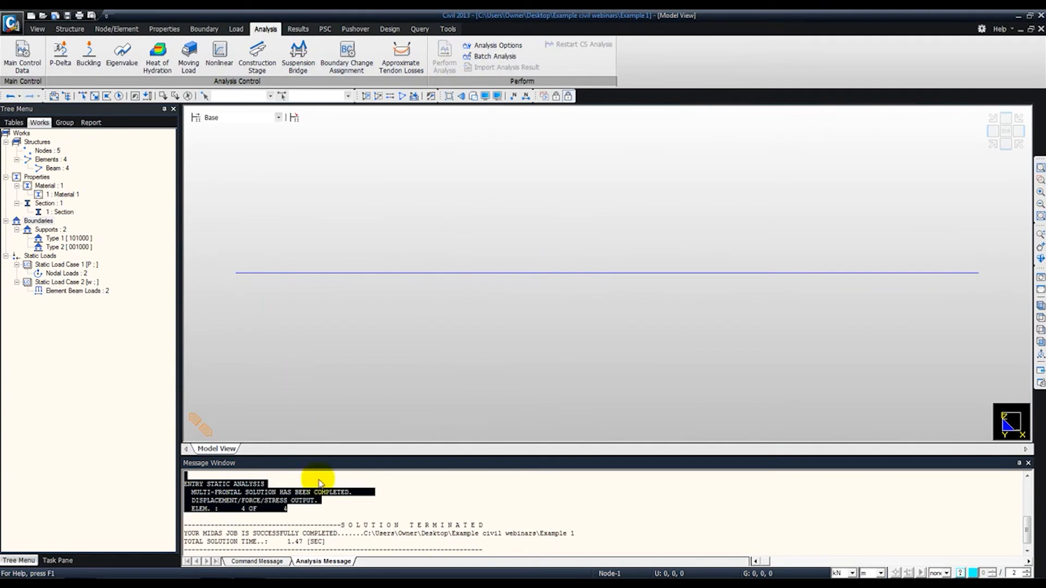
drag(310, 509, 184, 475)
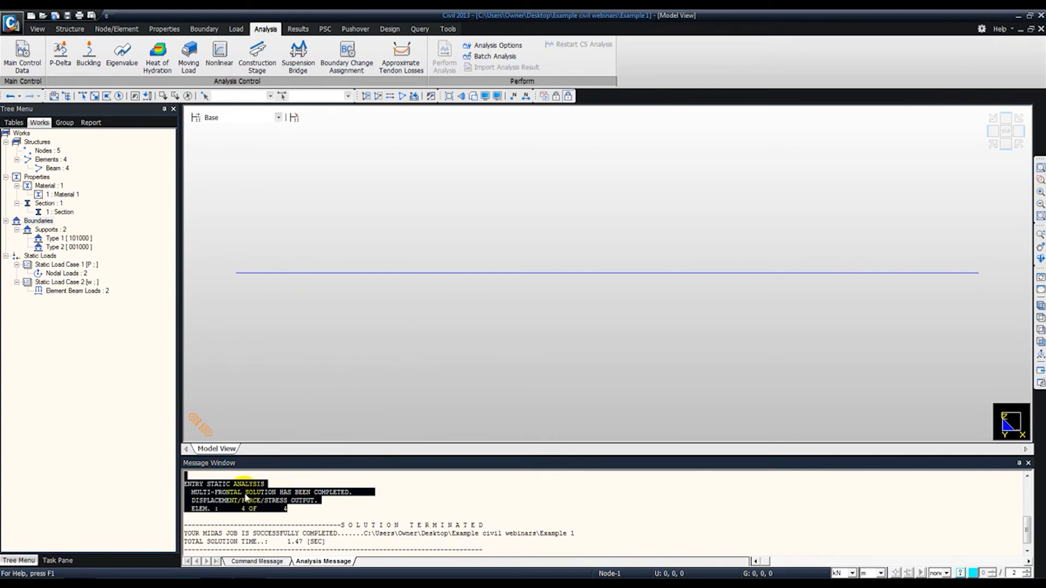
scroll(237, 501, up, 3)
scroll(242, 498, down, 1)
scroll(249, 501, down, 2)
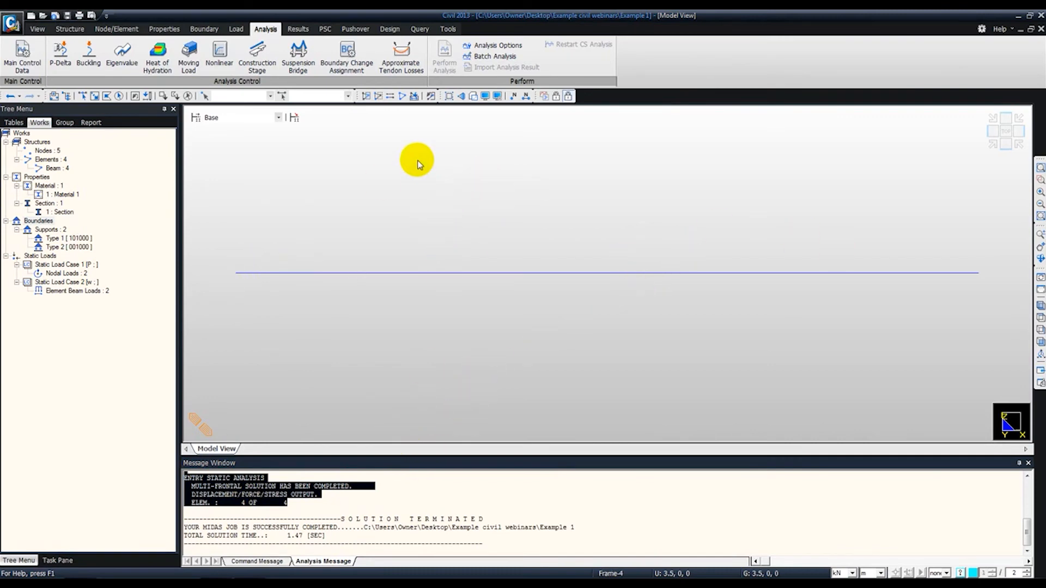
Step: Display the FXYZ reaction forces for load case P with values shown to 2 decimal points
click(297, 29)
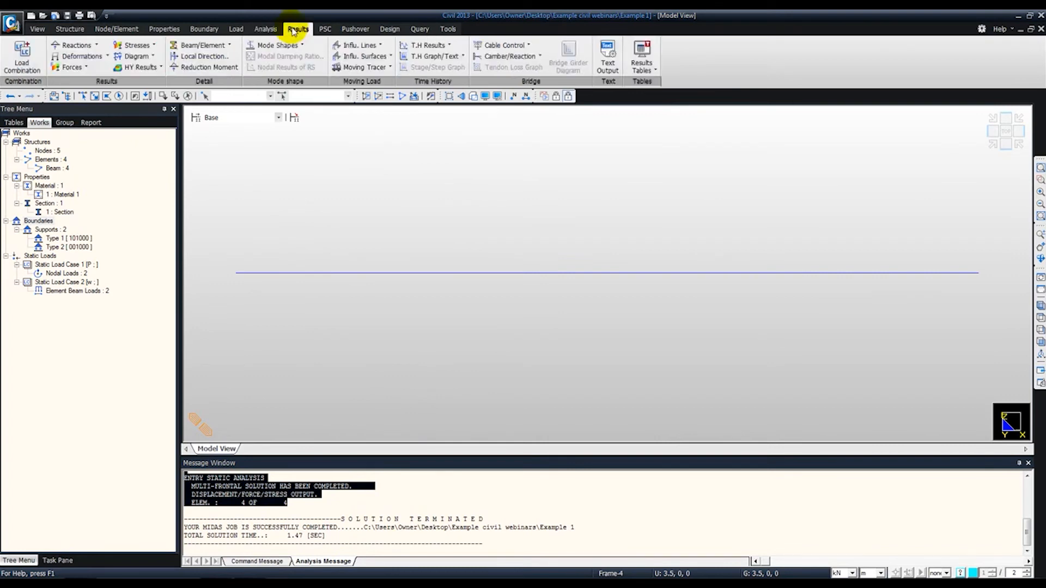
click(76, 45)
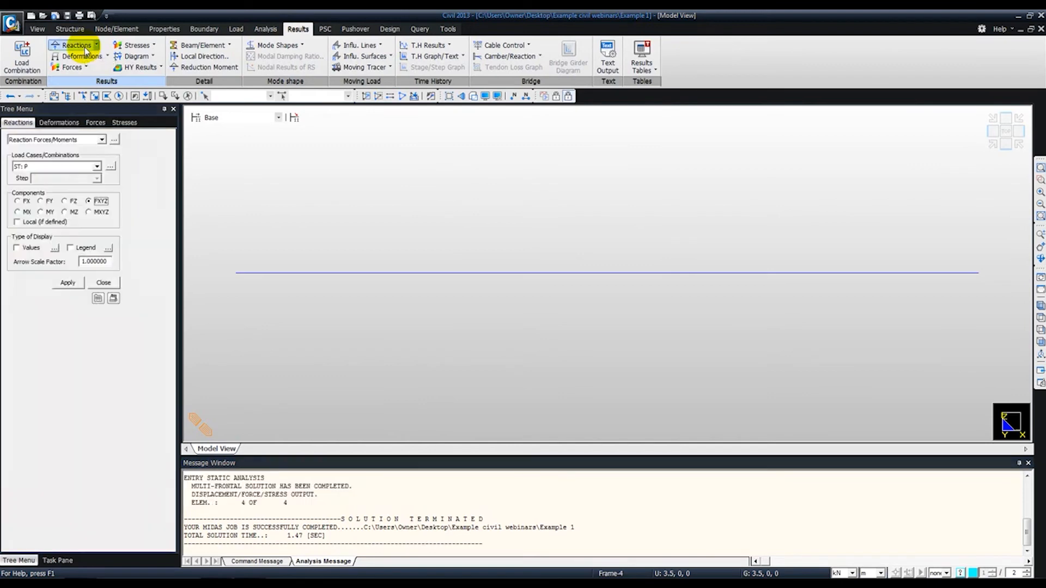
click(18, 169)
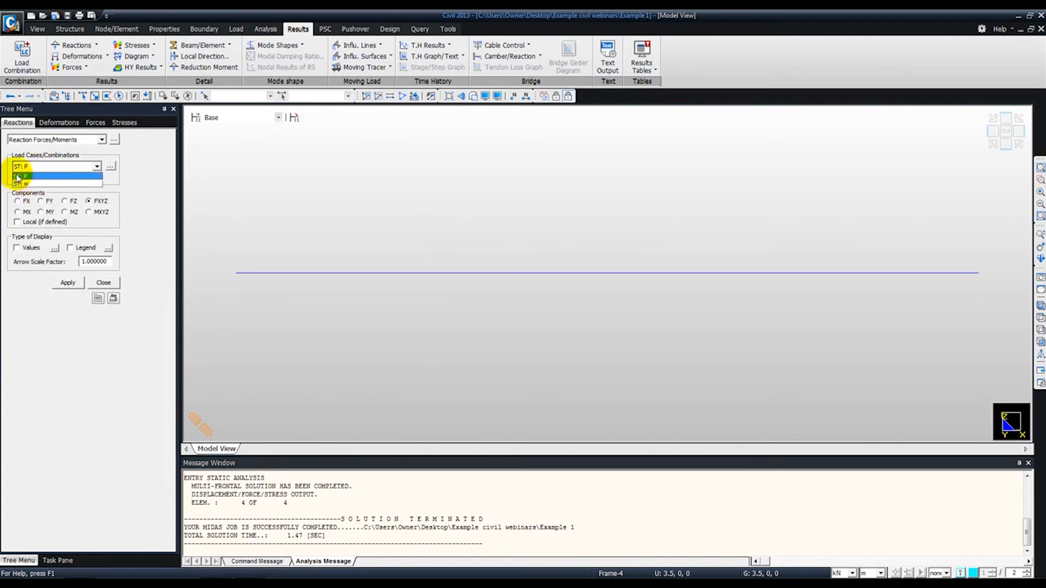
click(19, 176)
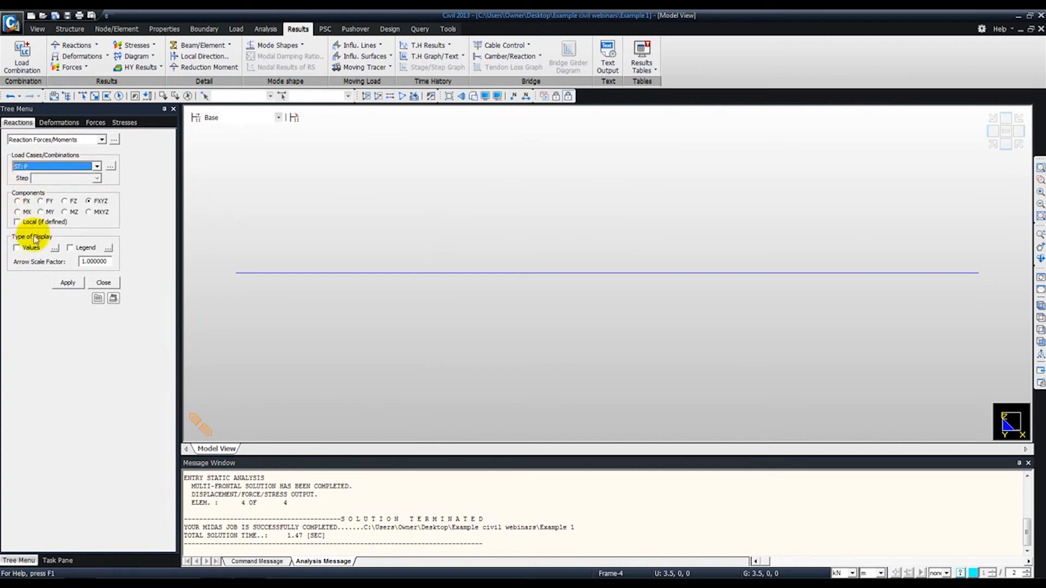
click(17, 247)
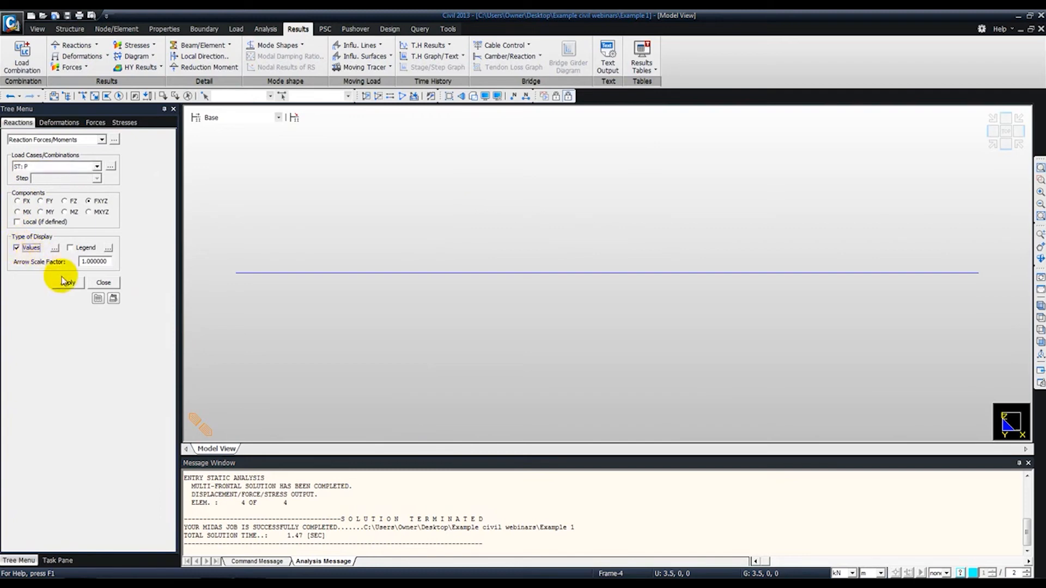
click(55, 248)
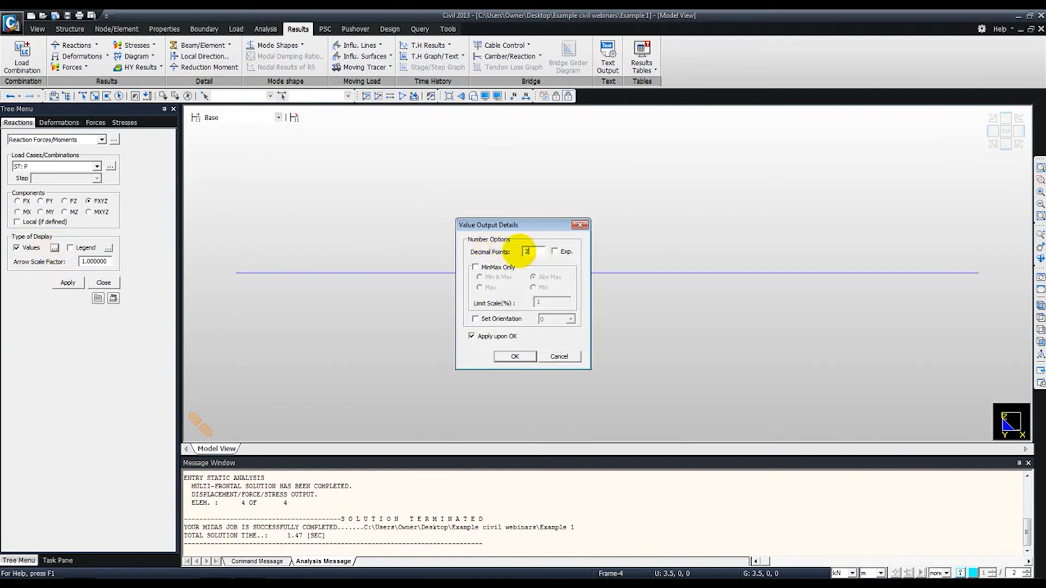
click(517, 355)
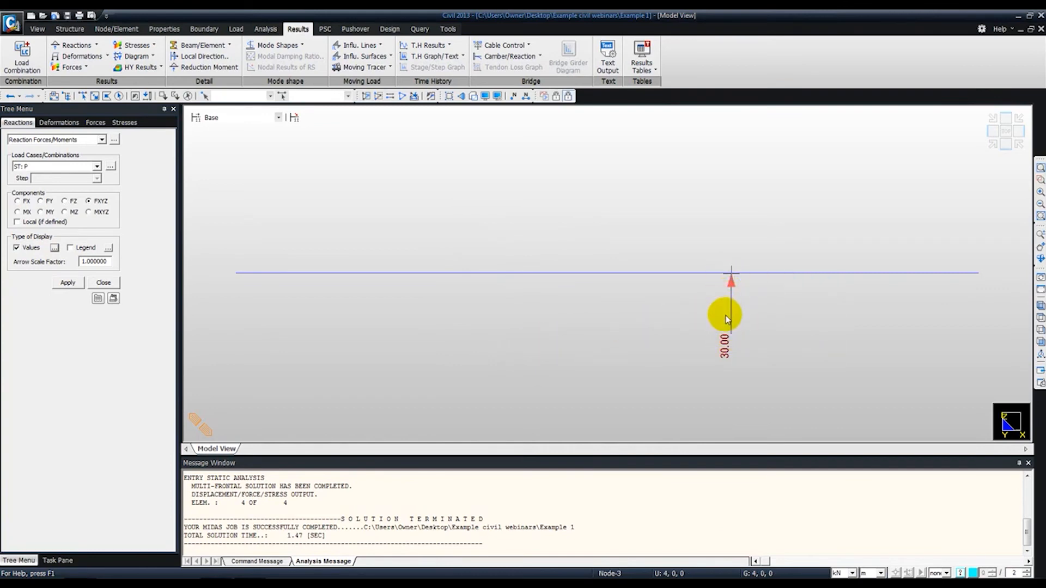
mouse_move(727, 319)
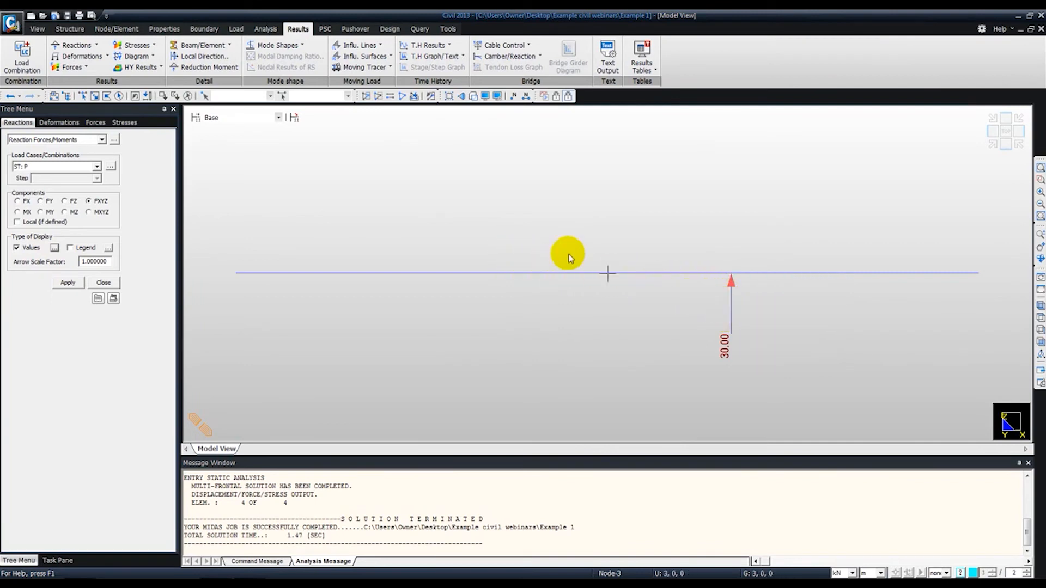
Step: Display the FXYZ reaction forces for load case w and examine them along the beam
click(55, 166)
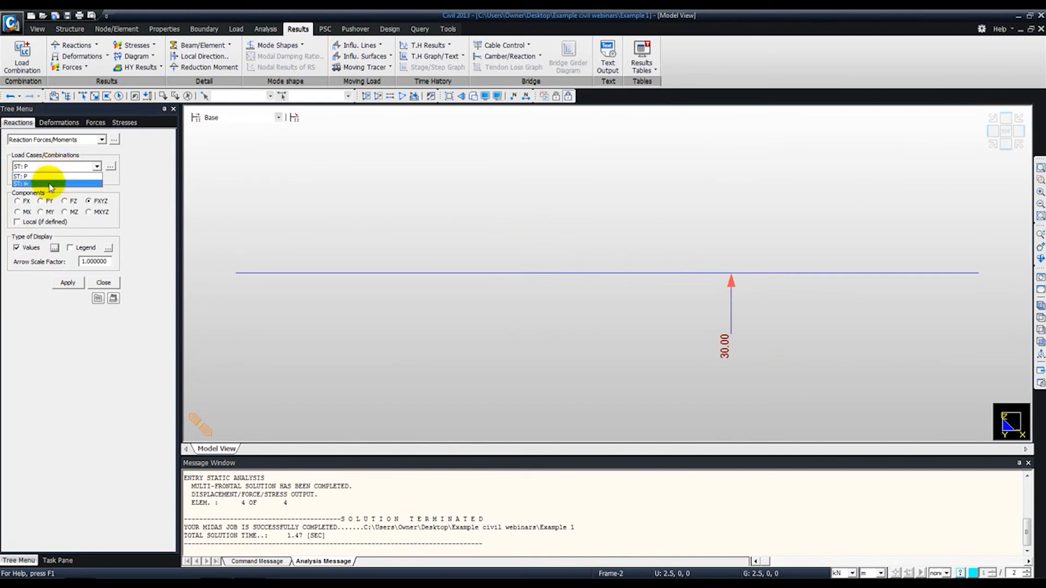
click(51, 184)
click(68, 282)
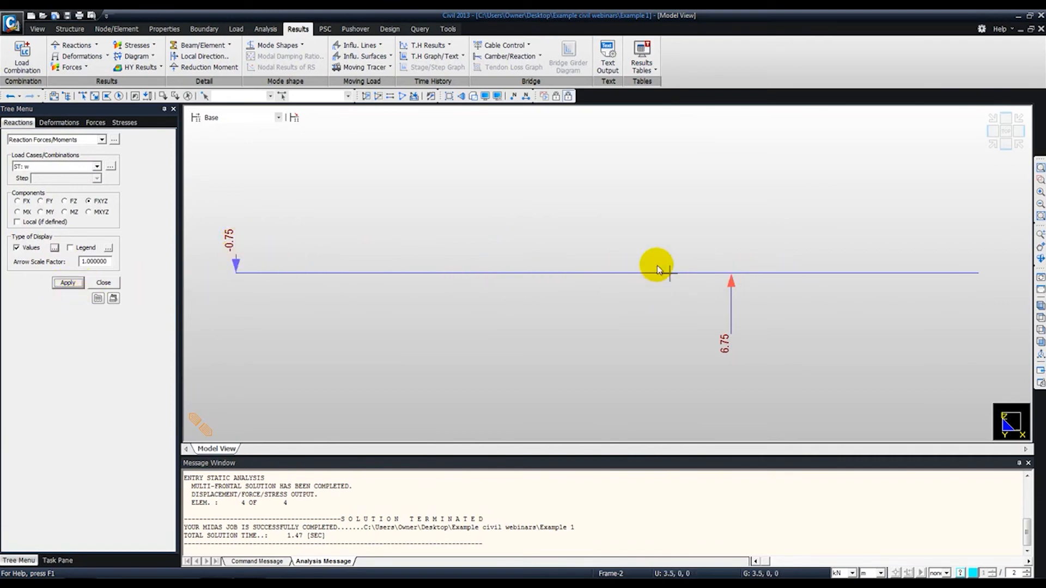
mouse_move(644, 280)
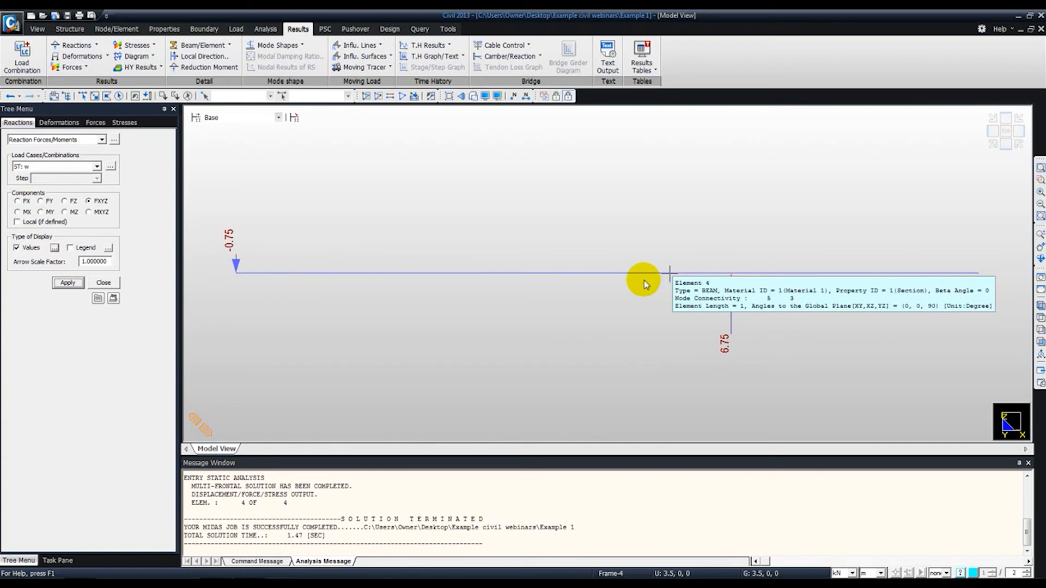
Step: Create an additive load combination named COMB containing load cases P and w, each with a factor of 1.0
click(19, 61)
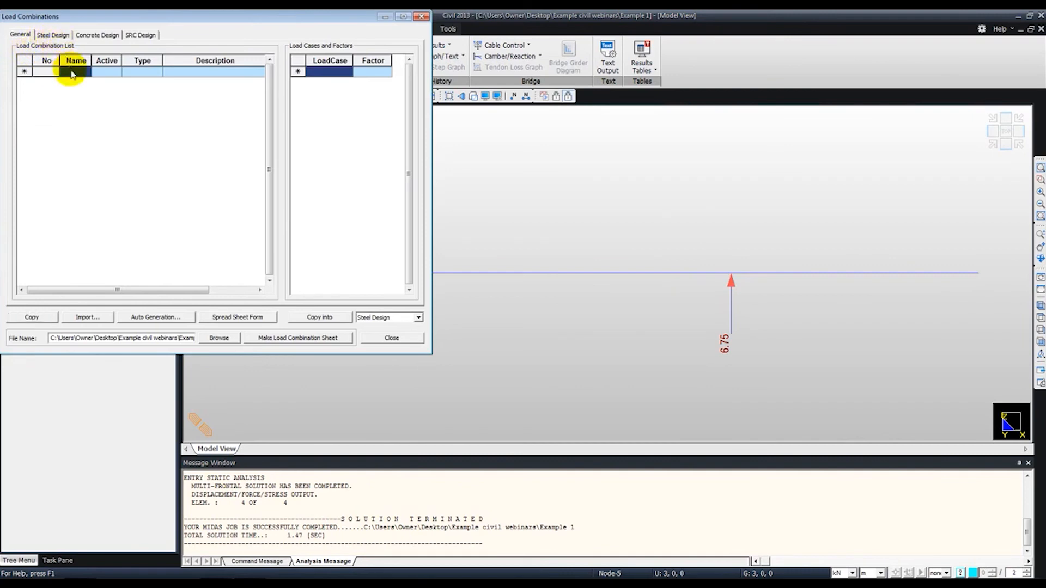
text(COMB)
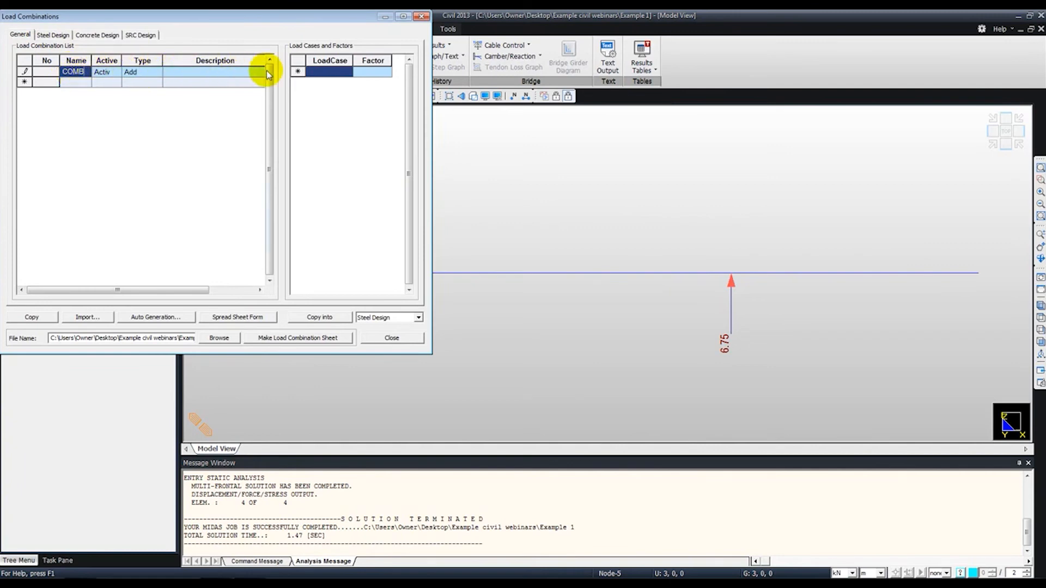
click(348, 72)
click(348, 72)
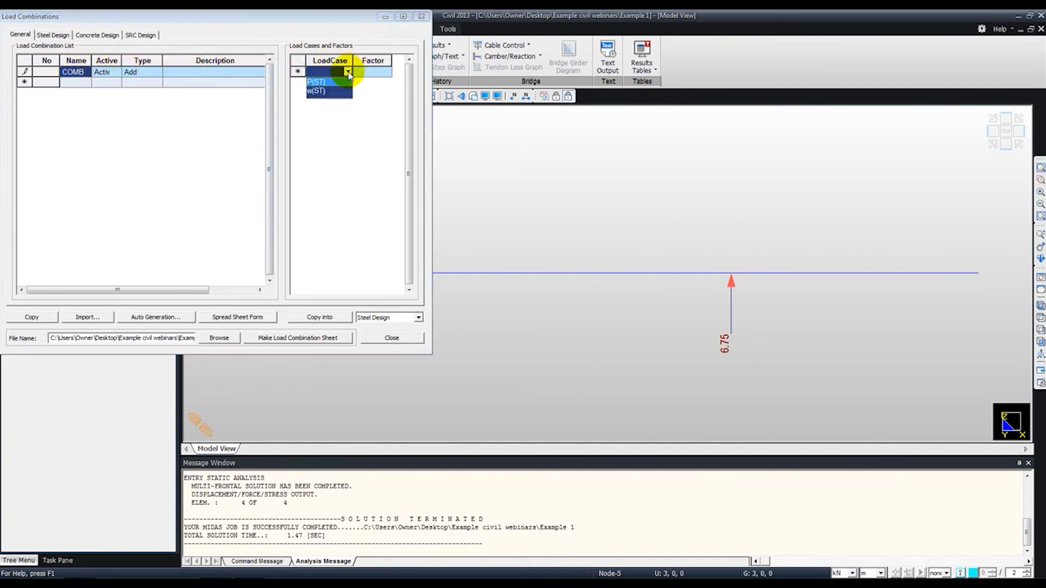
click(316, 82)
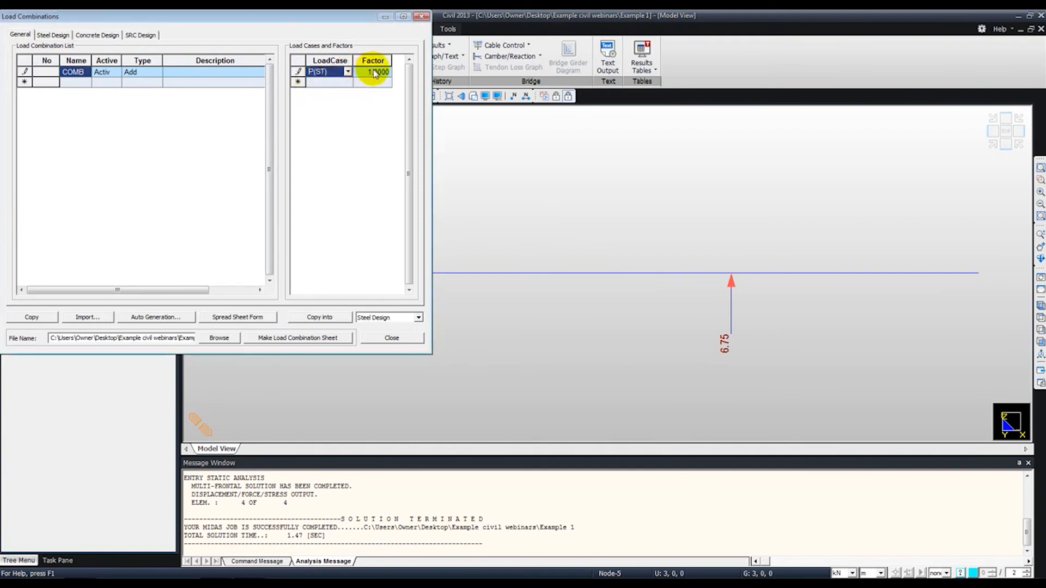
click(347, 82)
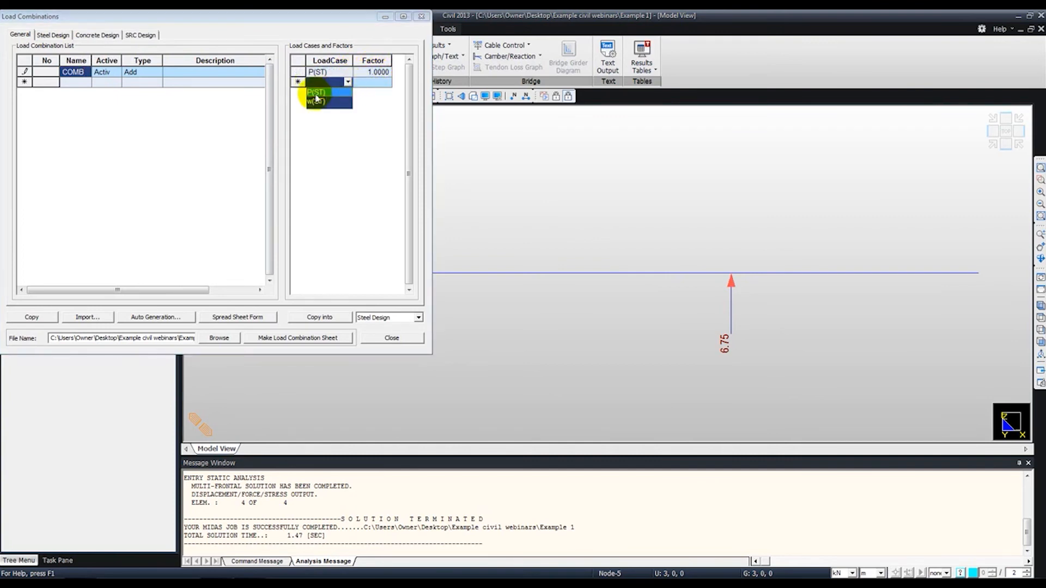
click(316, 101)
click(369, 81)
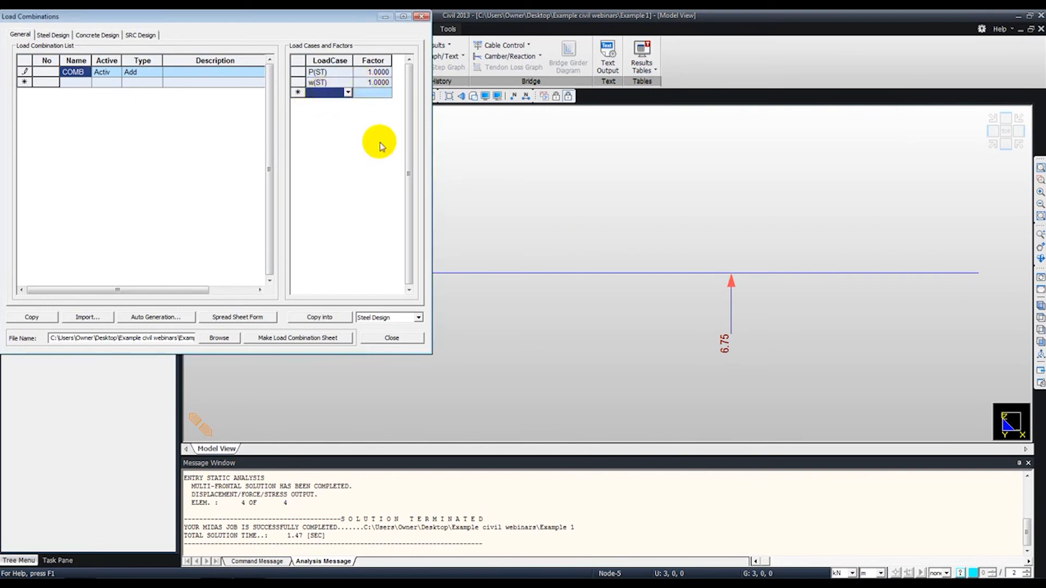
click(387, 338)
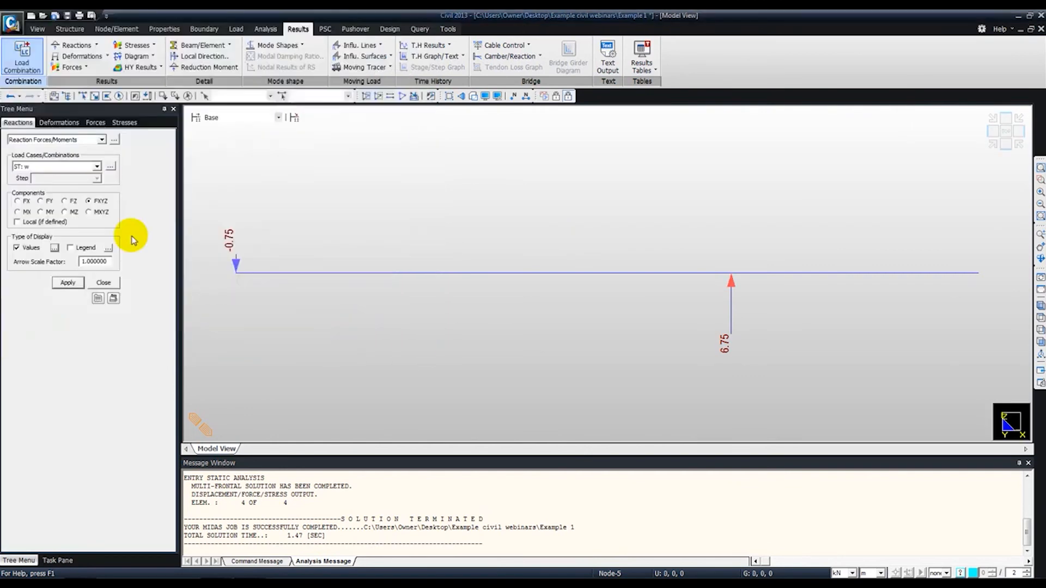
Step: Display the FXYZ reaction forces for the COMB combination and examine them at both supports
click(64, 166)
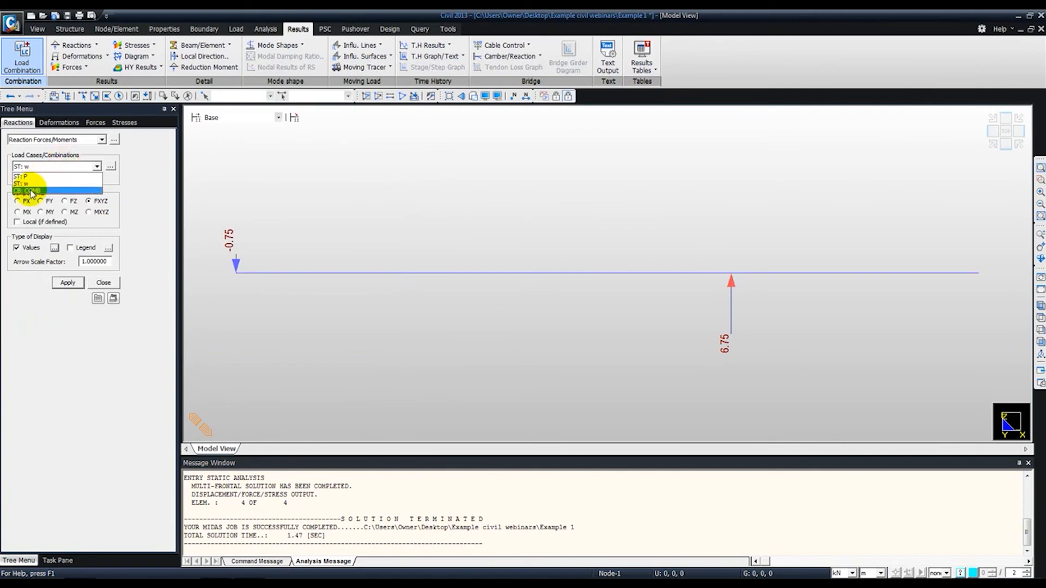
click(31, 191)
click(66, 282)
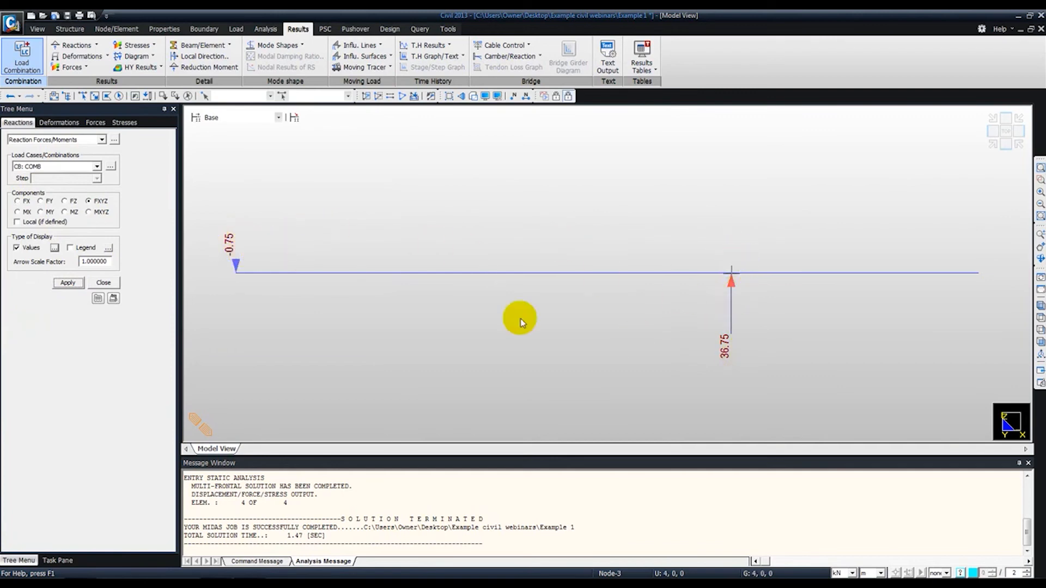
mouse_move(213, 256)
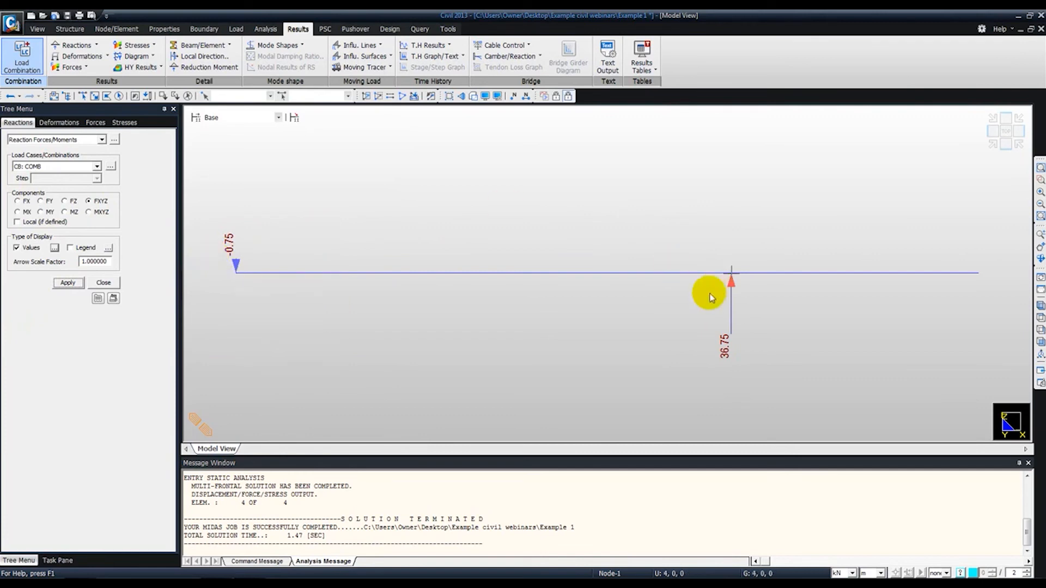
mouse_move(716, 283)
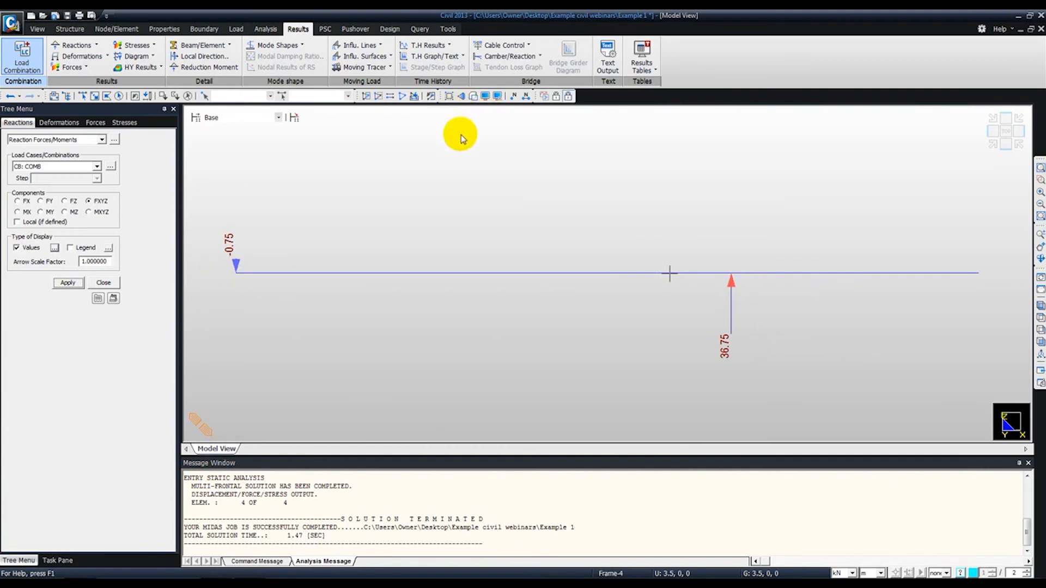
Step: Generate the reaction results table for nodes 1 to 5 under COMB and check the FZ reaction at node 3
click(642, 68)
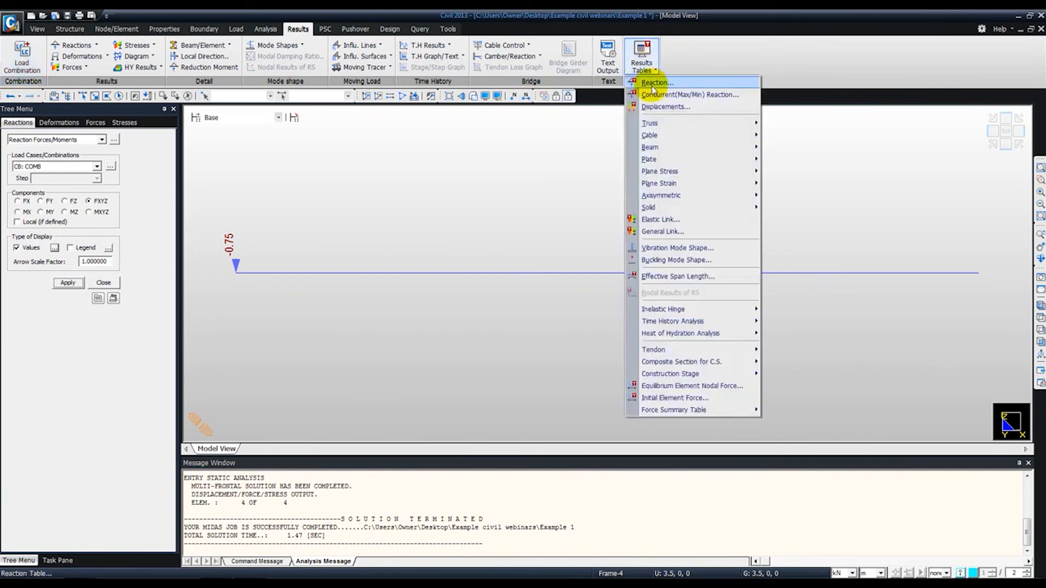
click(656, 83)
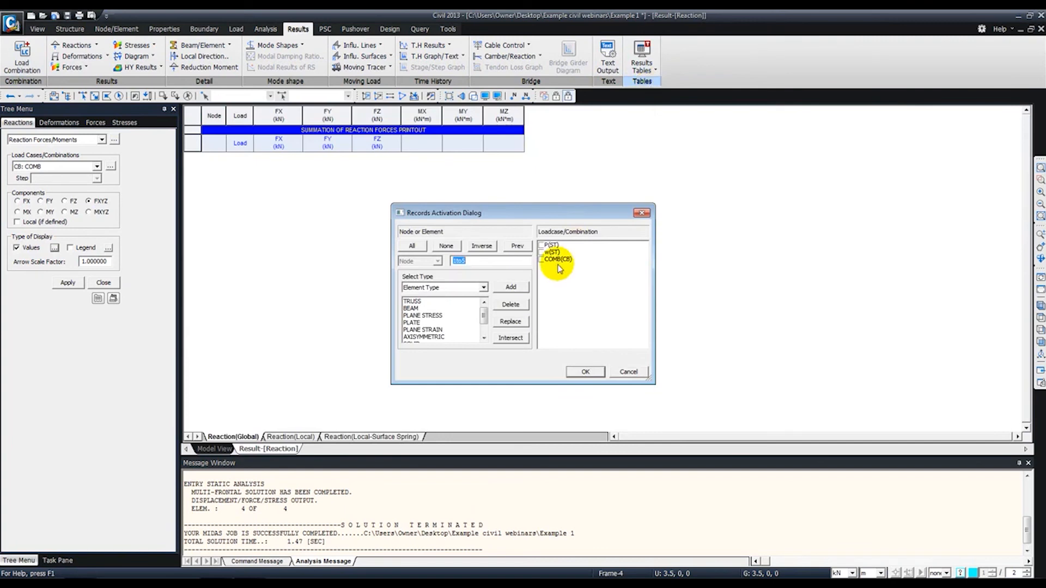
click(541, 259)
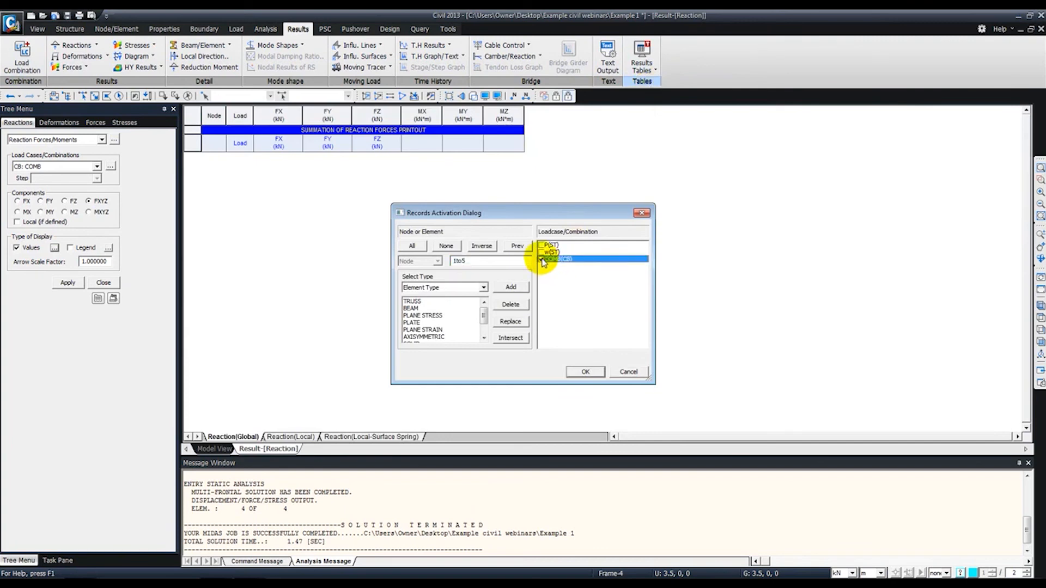
click(578, 373)
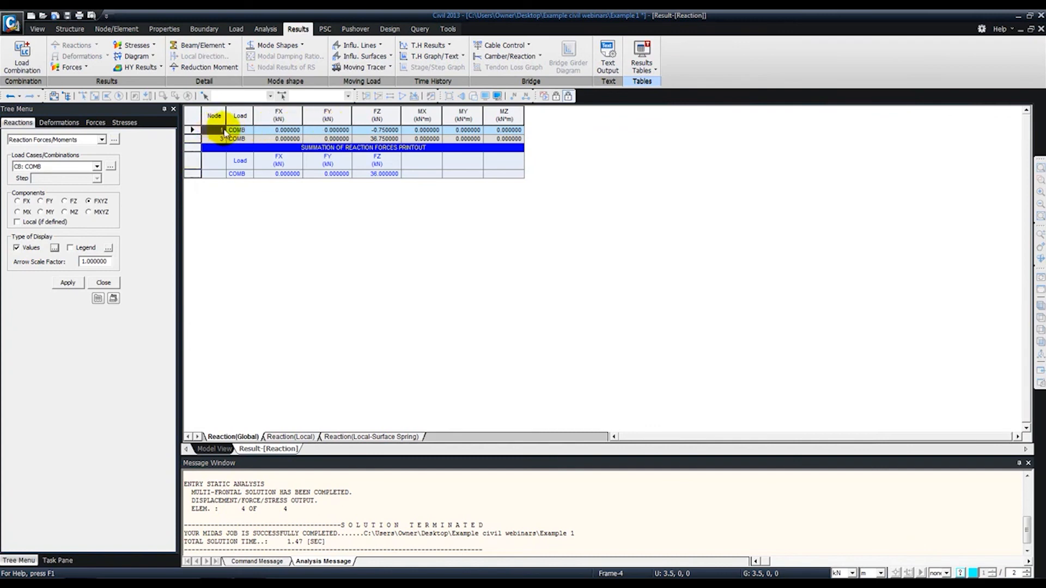
click(377, 139)
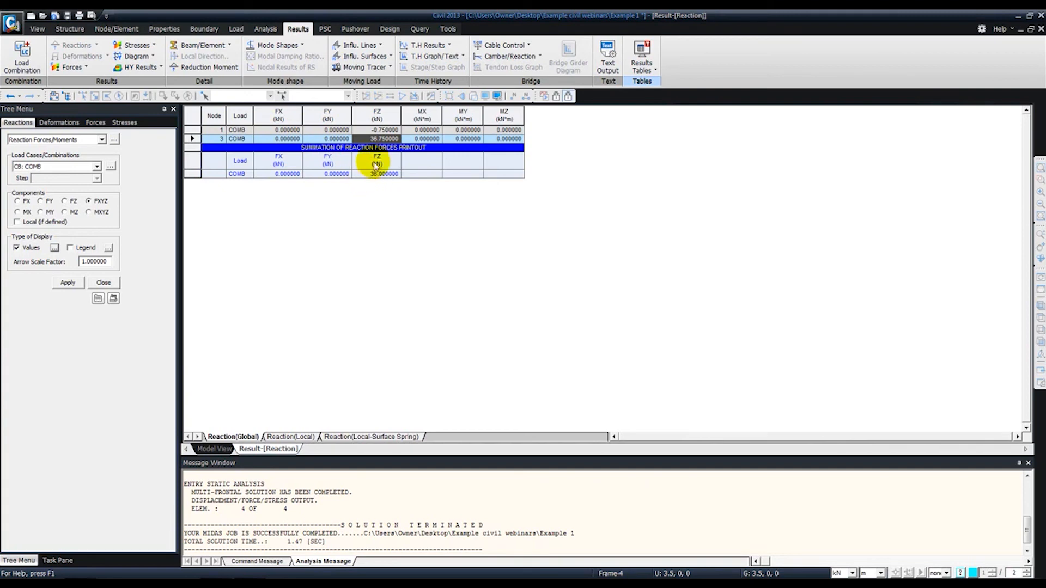
Step: Compare the COMB reaction diagram with the reaction results table, close the reaction settings and inspect the reaction at node 1
click(211, 449)
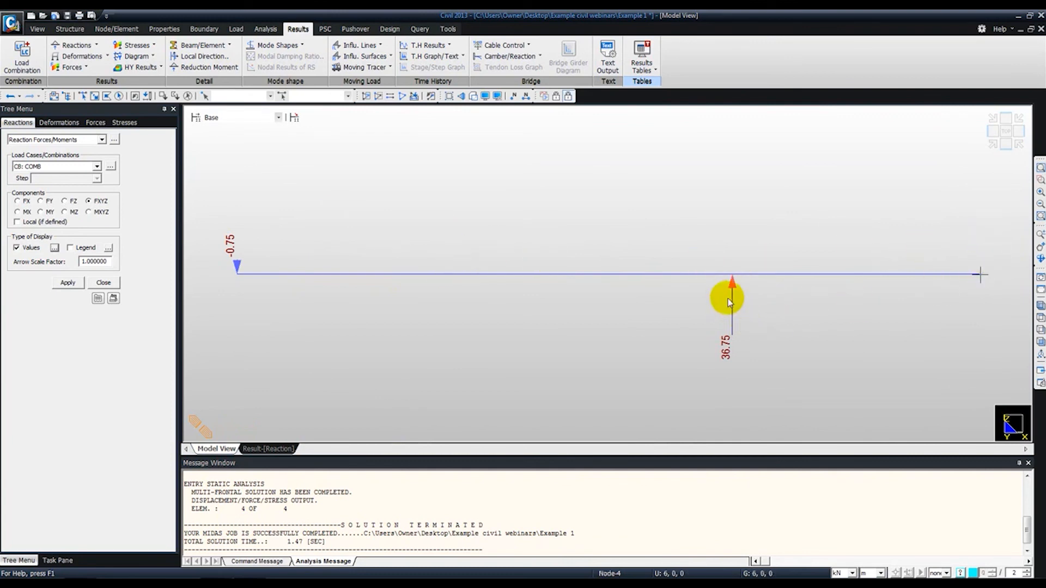
click(266, 447)
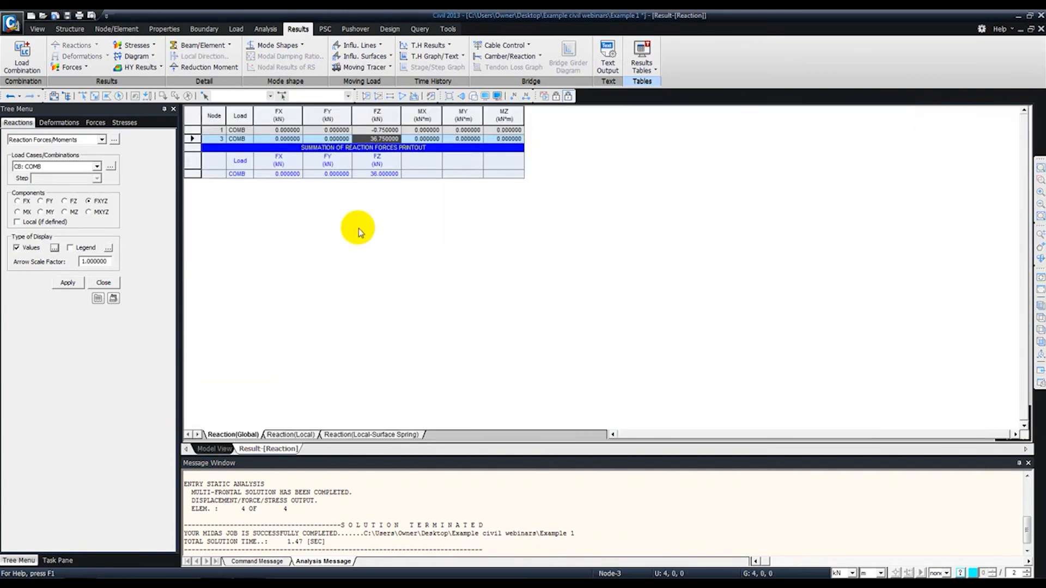
click(215, 449)
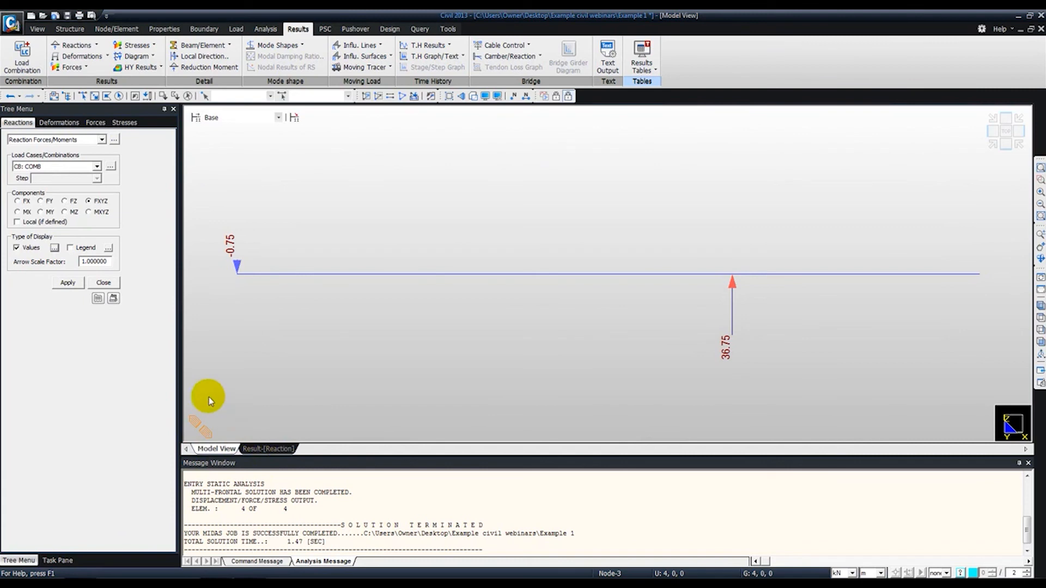
click(113, 286)
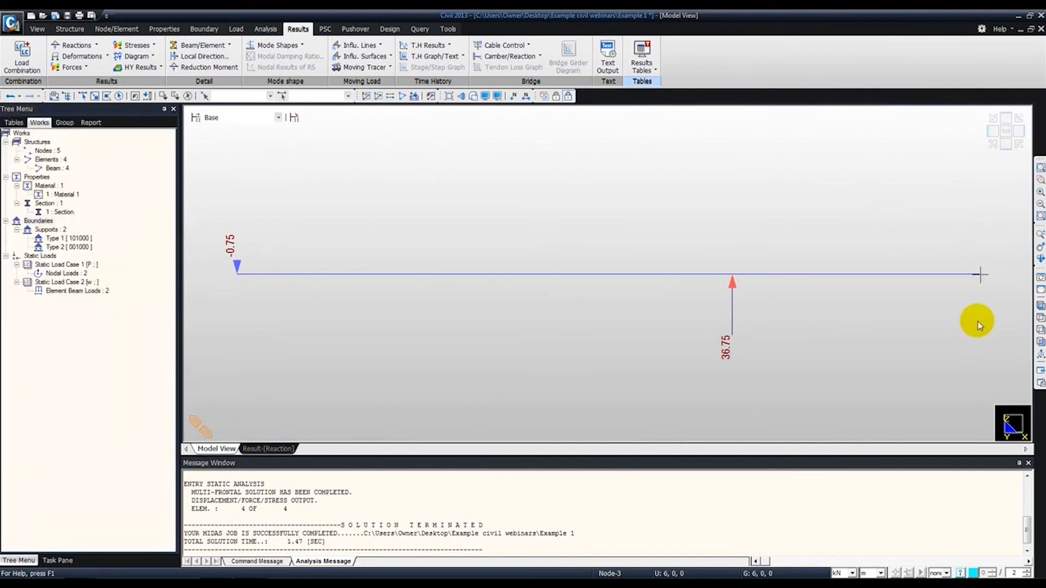
mouse_move(238, 270)
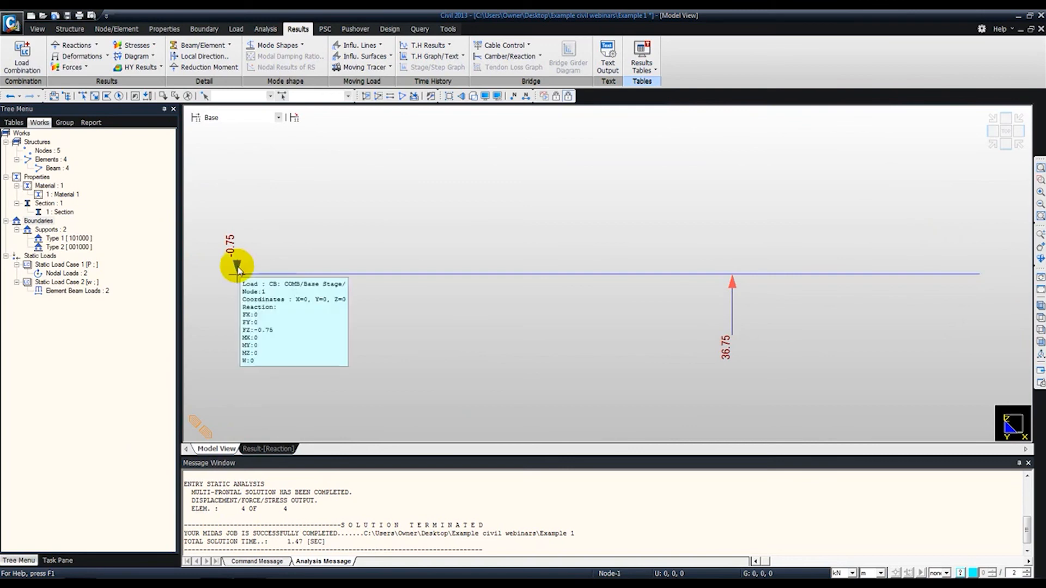
Step: Switch to the beam analysis tutorial PDF in Adobe Acrobat Pro and examine the free-body diagram and HA calculation under Hand Calculations on page 11
key(alt+Tab)
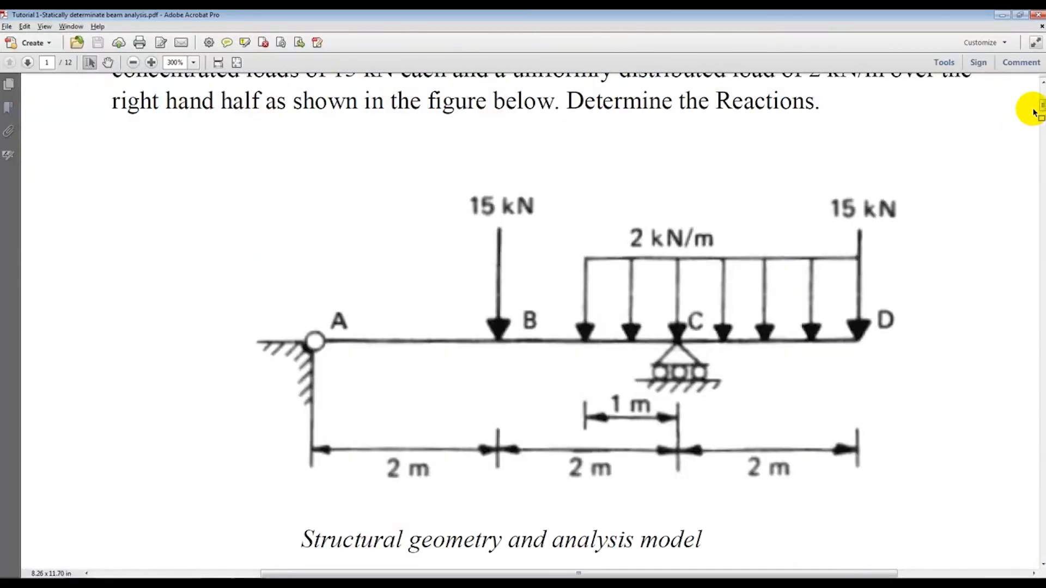
drag(1042, 94, 1041, 518)
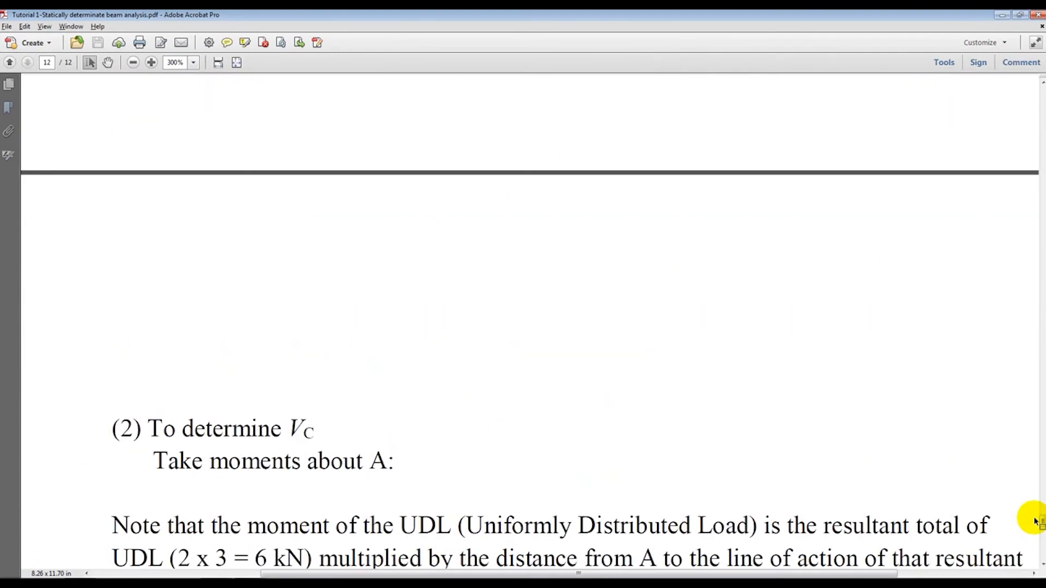
ctrl+scroll(661, 362, down, 4)
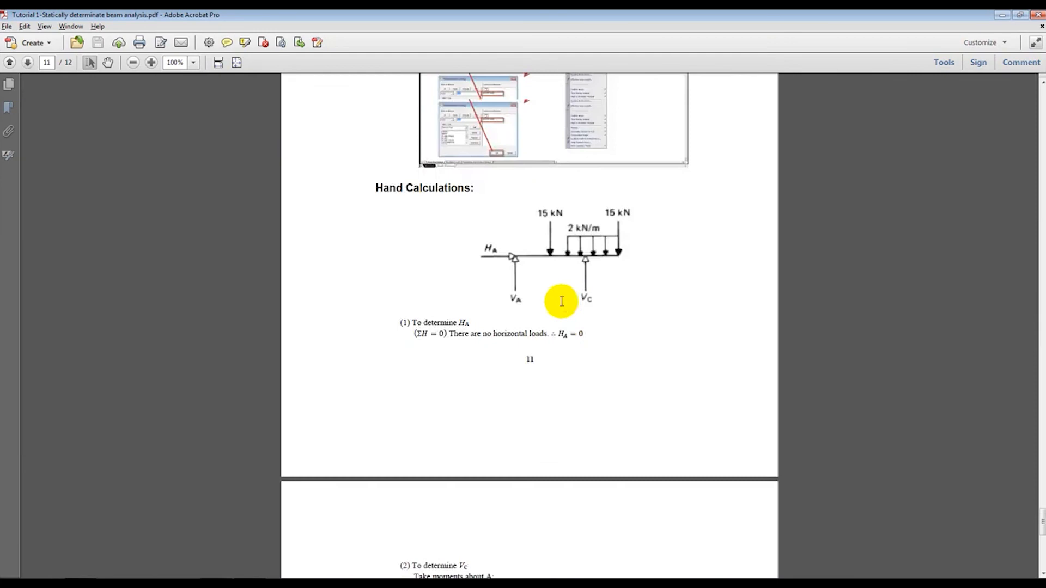
ctrl+scroll(561, 302, up, 2)
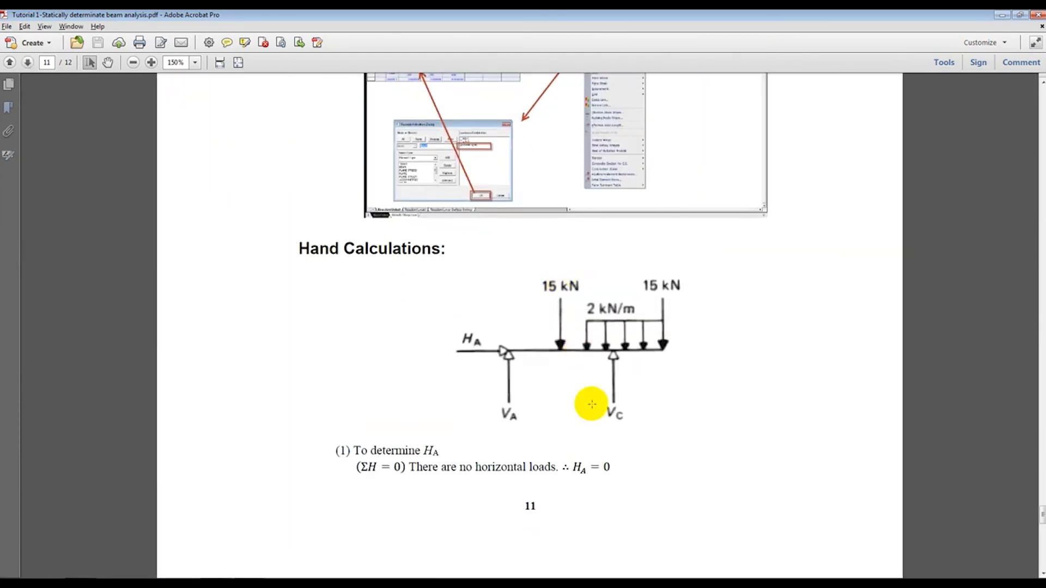
scroll(582, 390, down, 2)
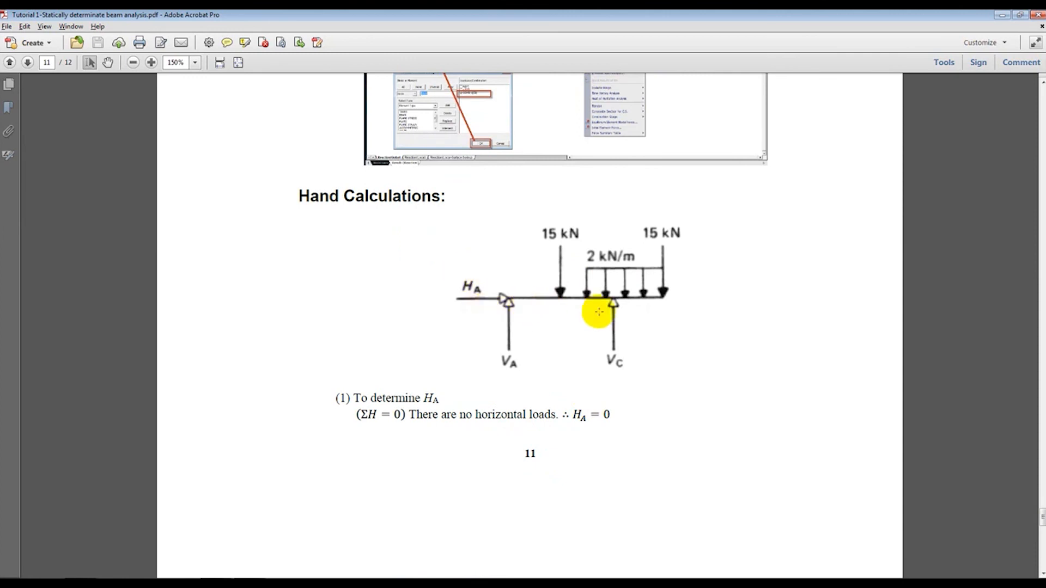
scroll(596, 305, down, 8)
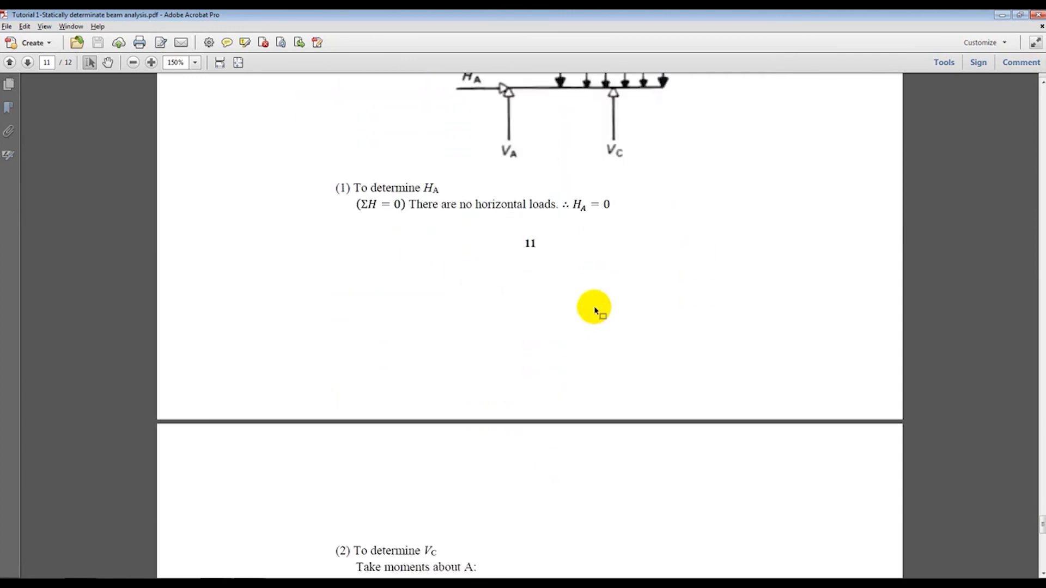
scroll(431, 220, up, 5)
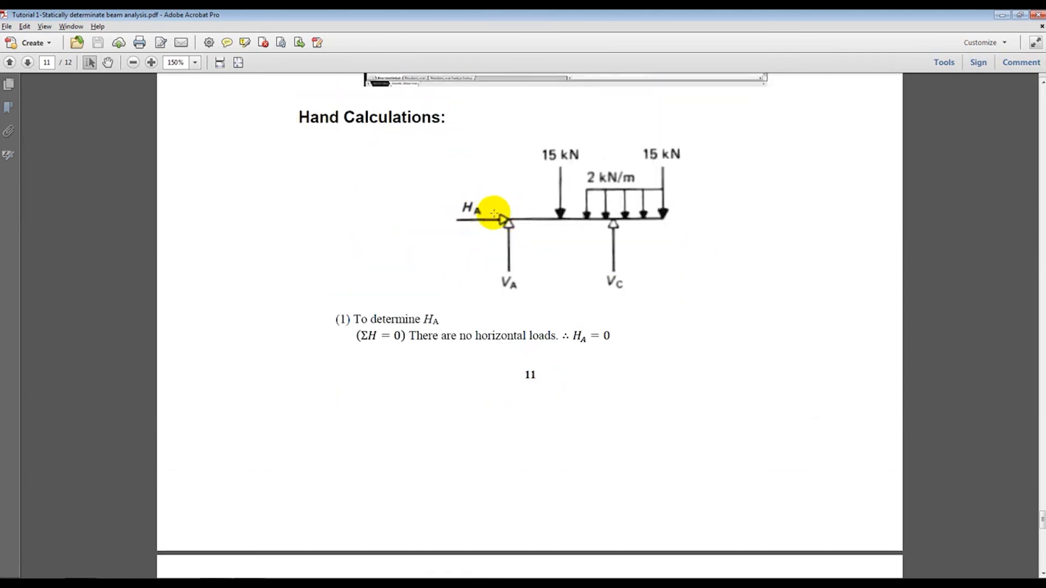